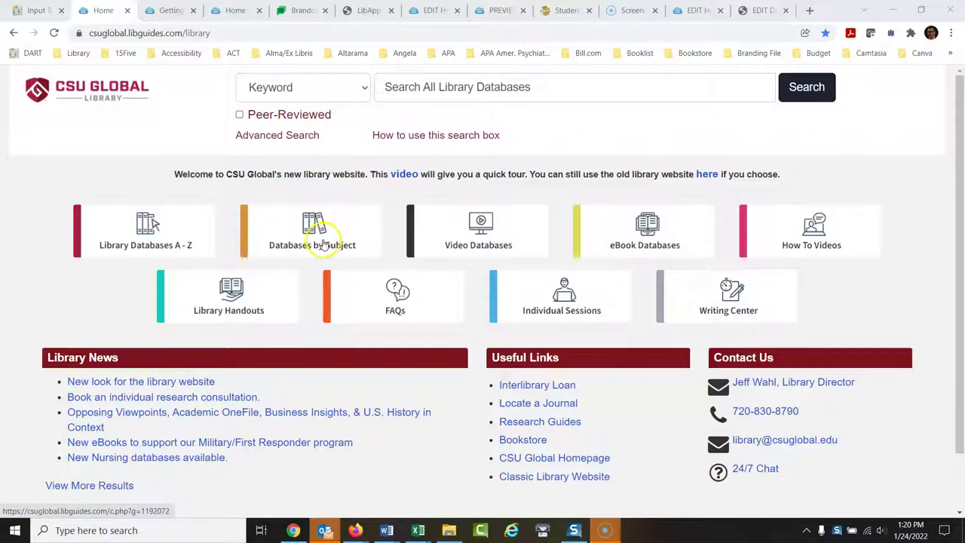
Search all library databases for 'leadership' from the CSU Global Library home page
click(435, 91)
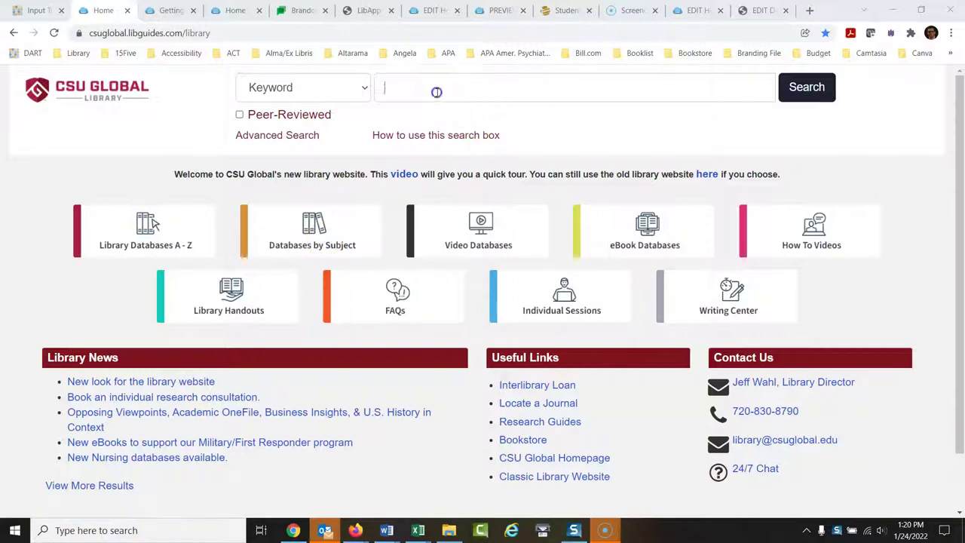
text(leadership)
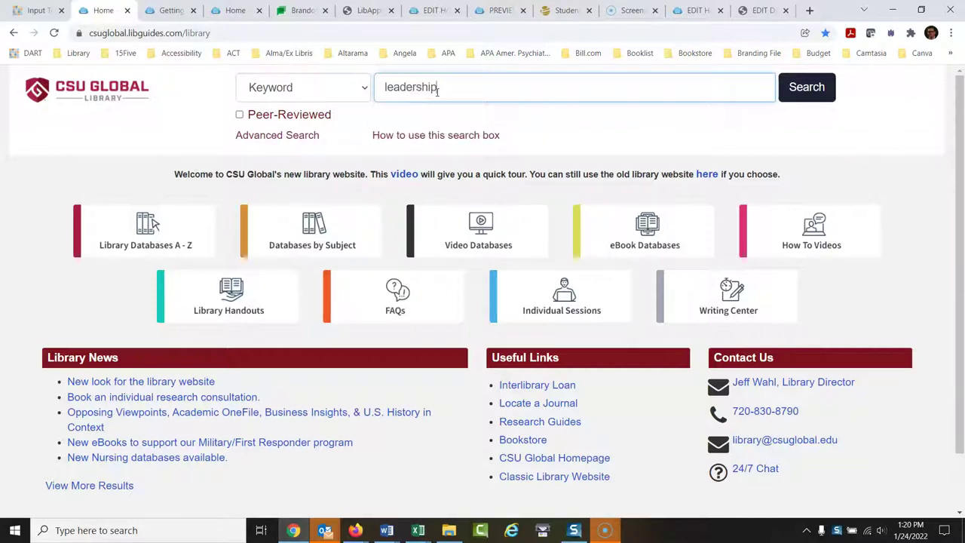
click(797, 88)
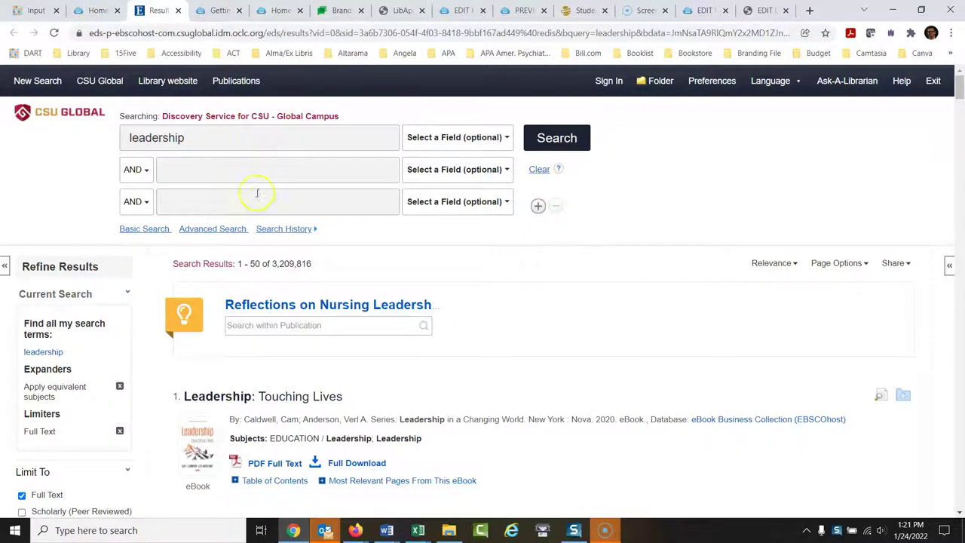
Open Advanced Search in its own tab from the library home page, ending back on the leadership results
click(98, 10)
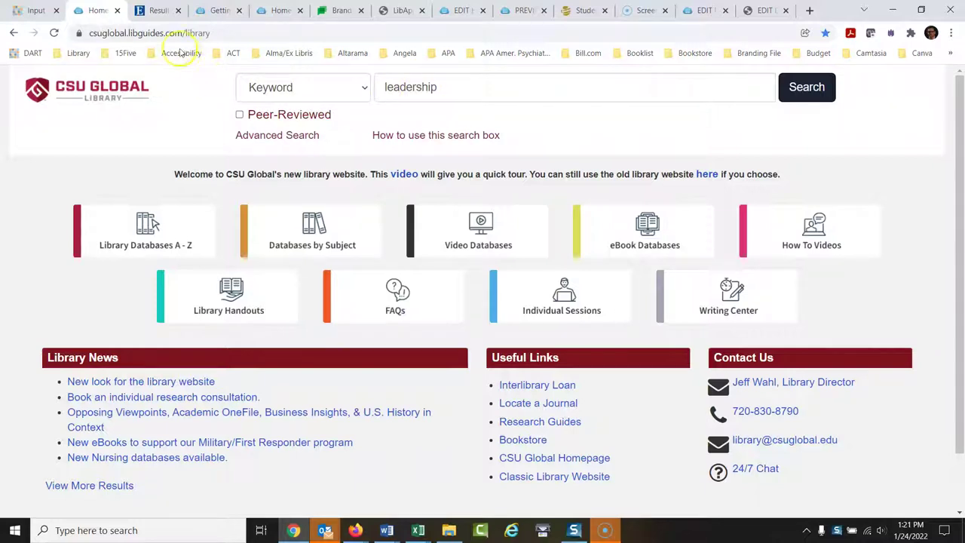
click(277, 141)
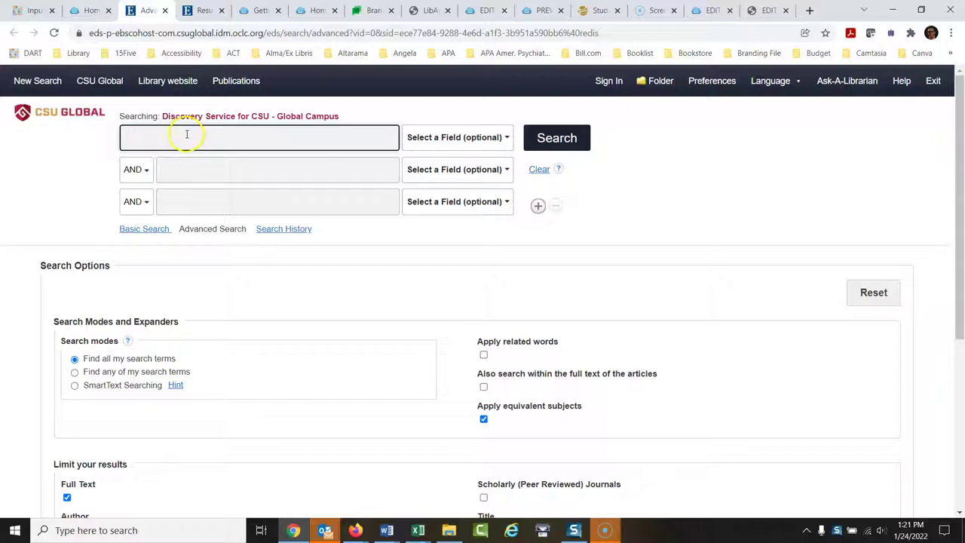
click(201, 12)
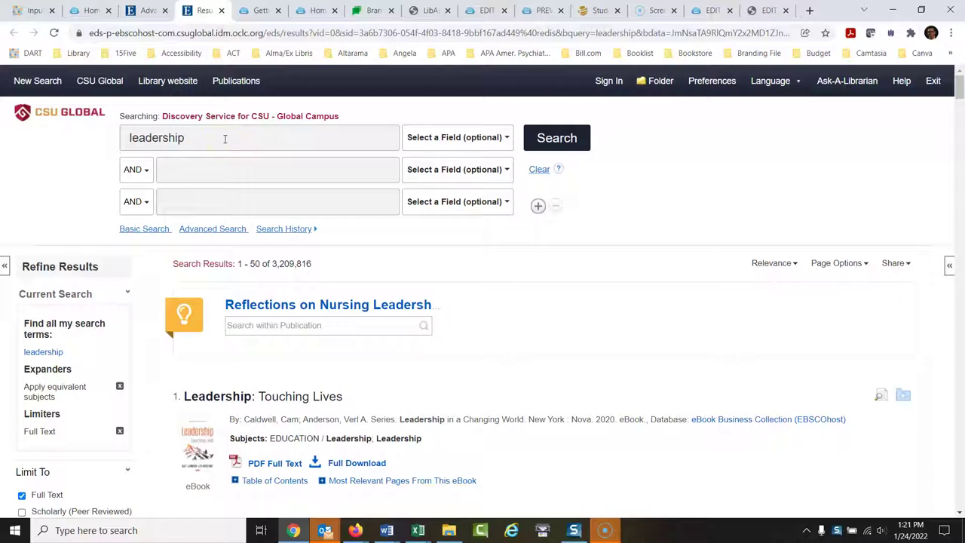
click(151, 11)
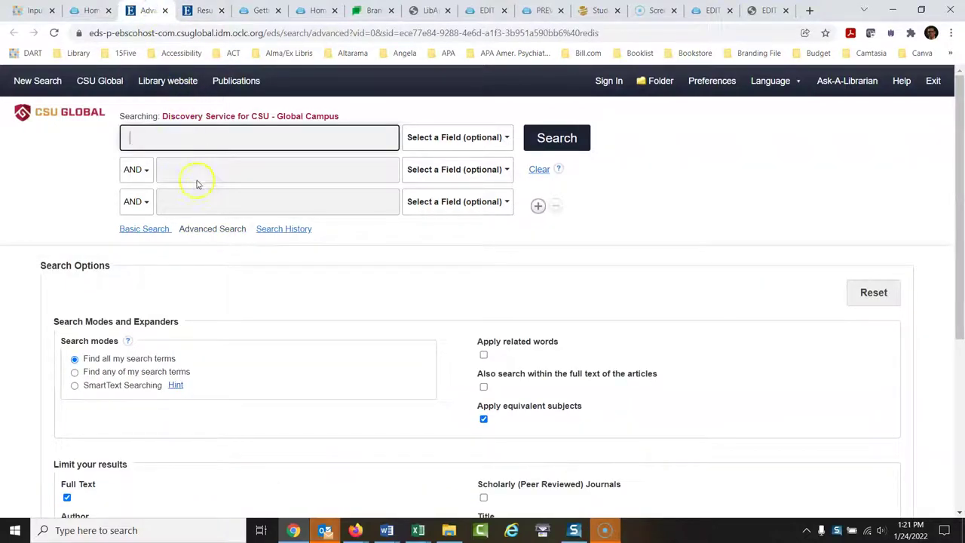
click(202, 12)
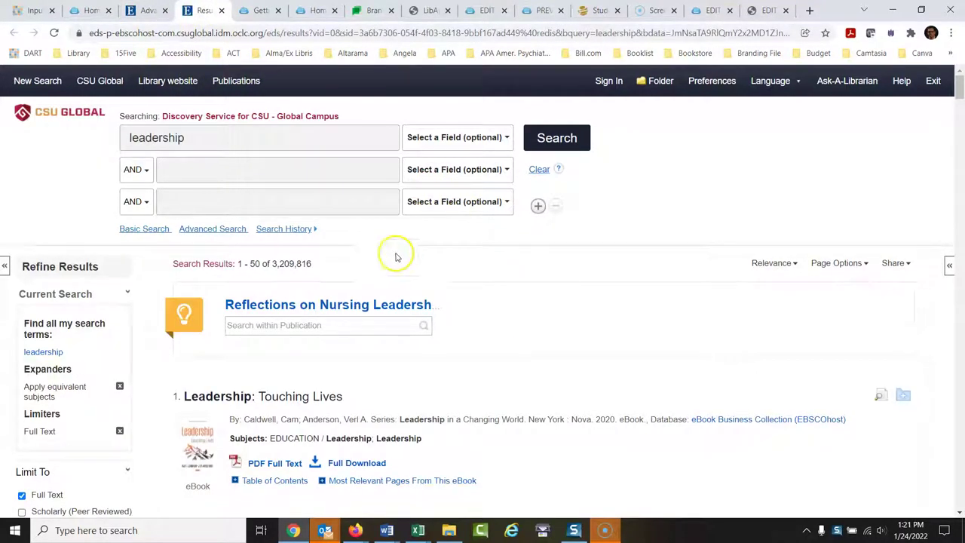
Limit the leadership results to Scholarly (Peer Reviewed) Journals, cutting them to 447,341 items
mouse_move(958, 81)
mouse_down()
mouse_move(961, 188)
mouse_move(959, 73)
mouse_up()
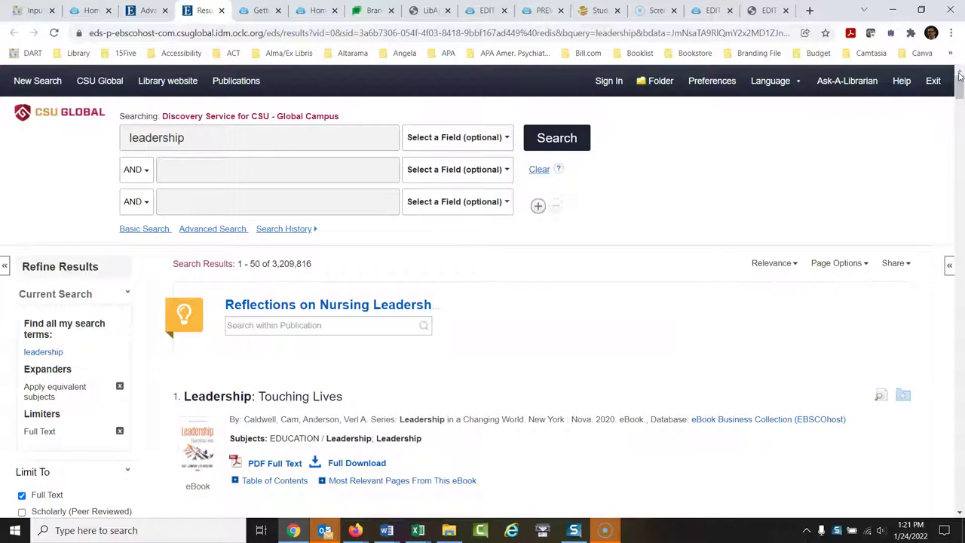
drag(960, 130, 960, 106)
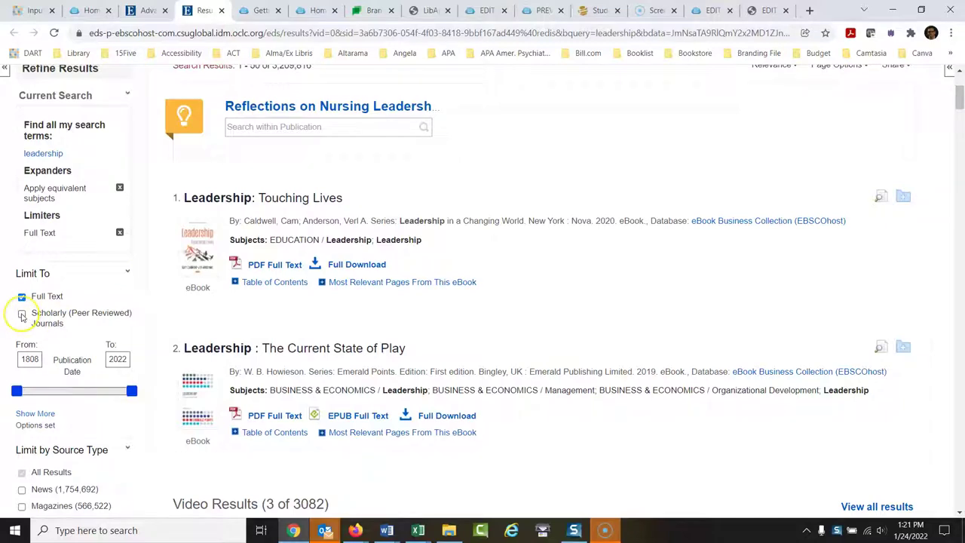
click(22, 313)
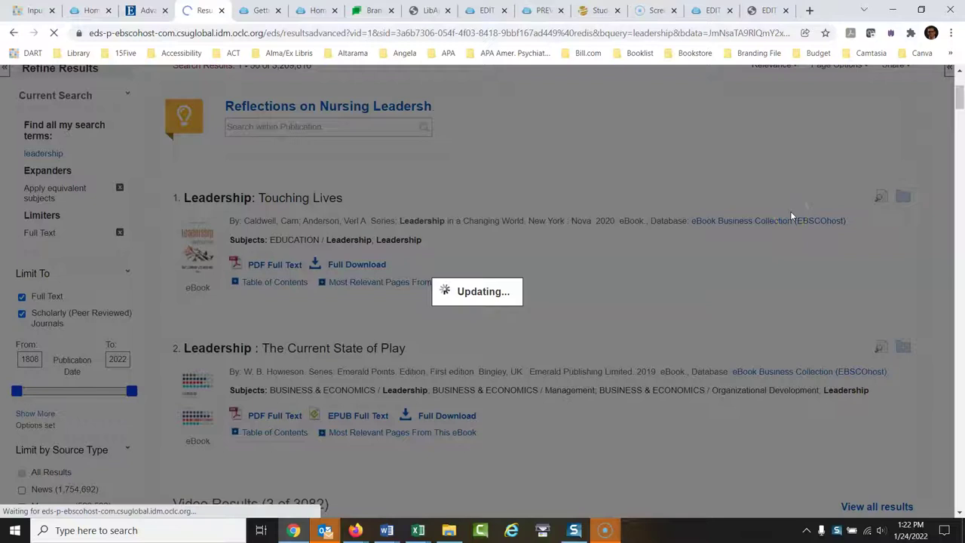
scroll(791, 216, down, 3)
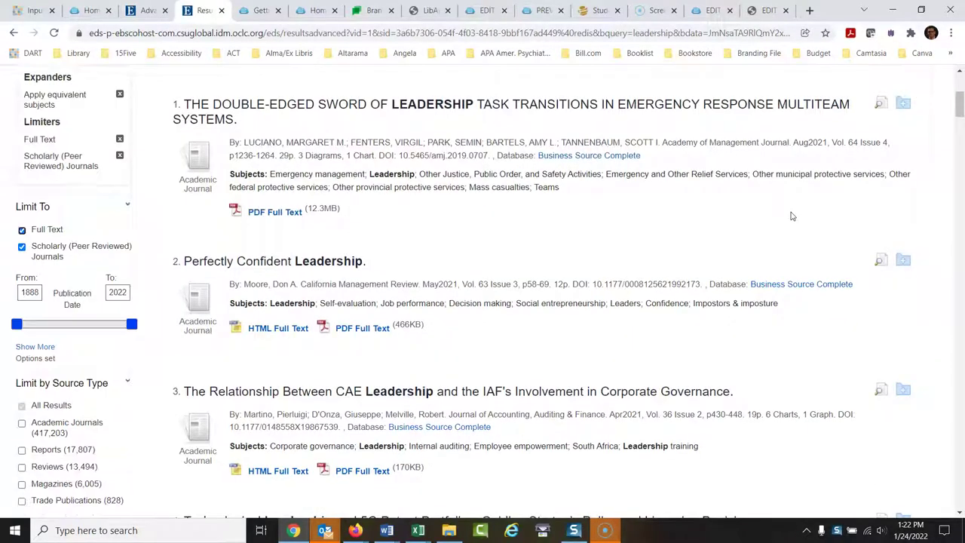
drag(957, 113, 960, 91)
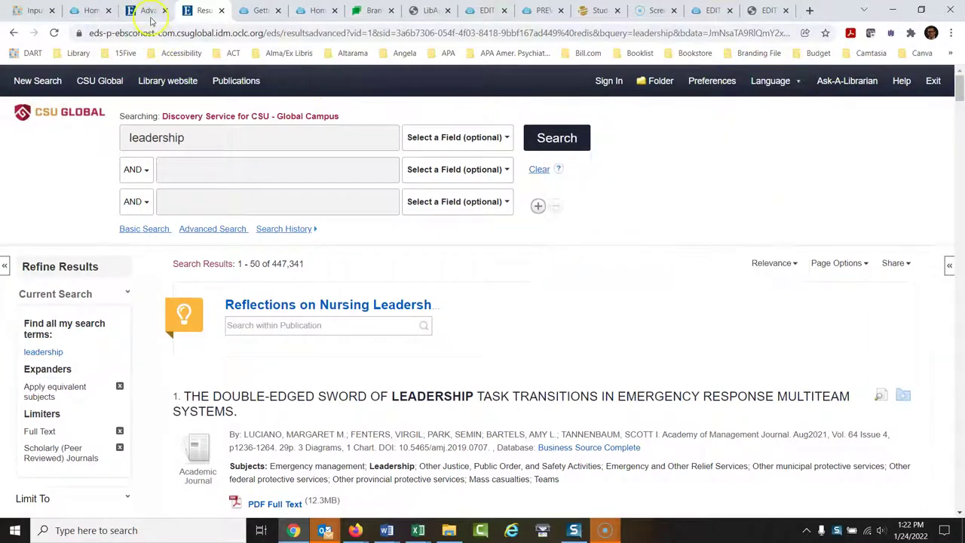
Tick Peer-Reviewed on the library home page search, then return to the 447,341 leadership results
click(91, 11)
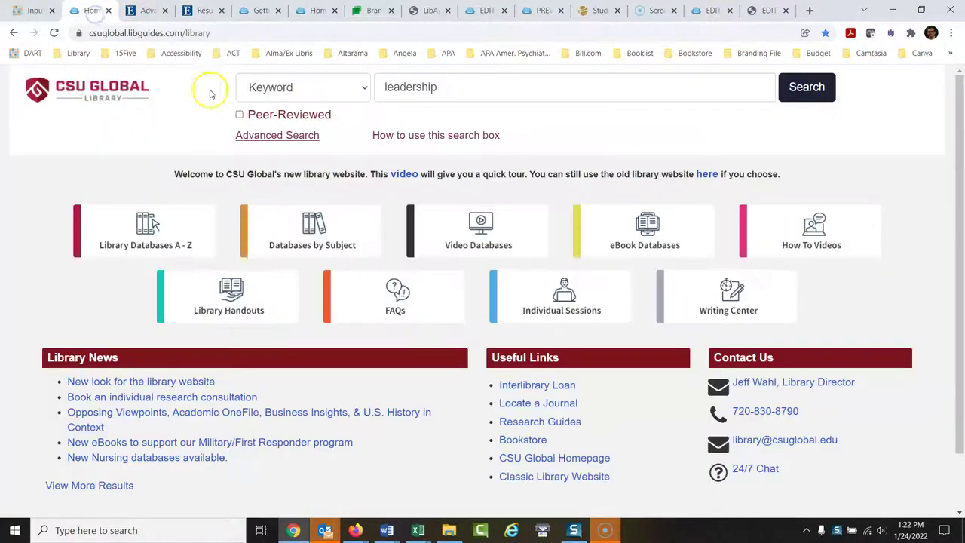
click(239, 115)
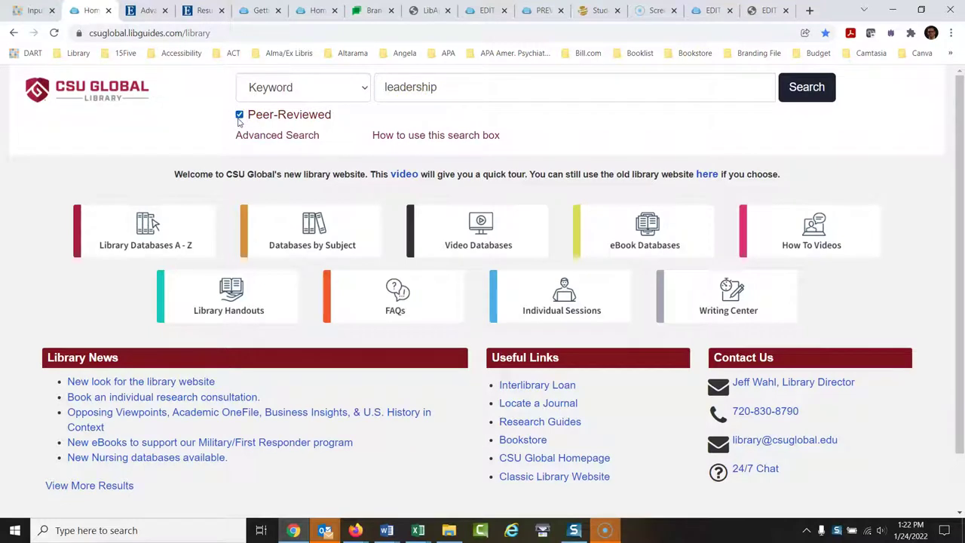
click(202, 10)
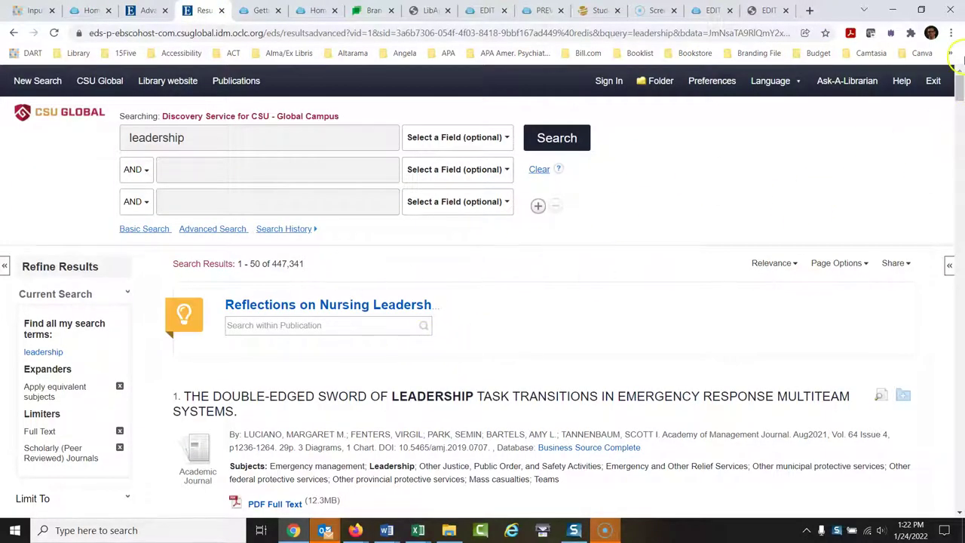
Change the Publication Date start year from 1888 to 2017, narrowing results to 126,984
scroll(959, 89, down, 3)
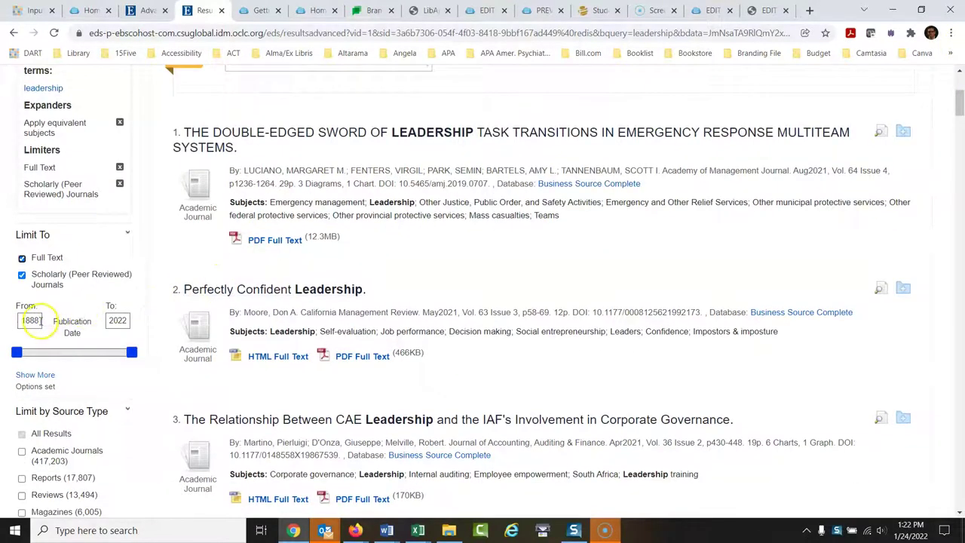
drag(41, 321, 12, 324)
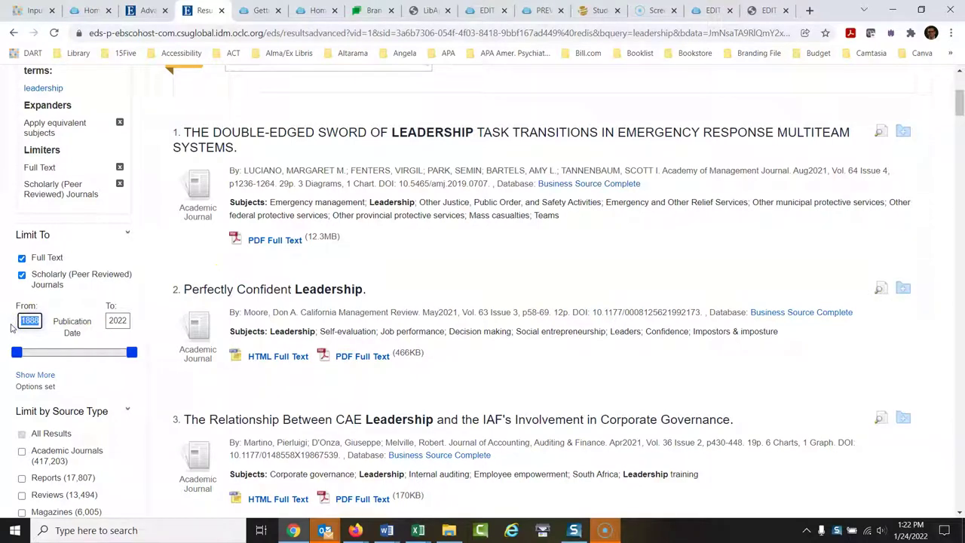
text(2017)
click(31, 321)
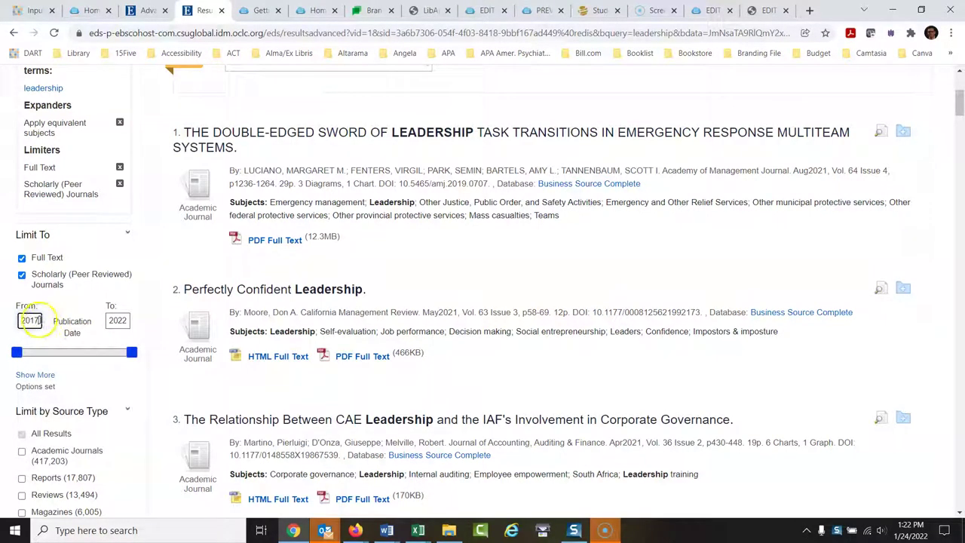
key(Return)
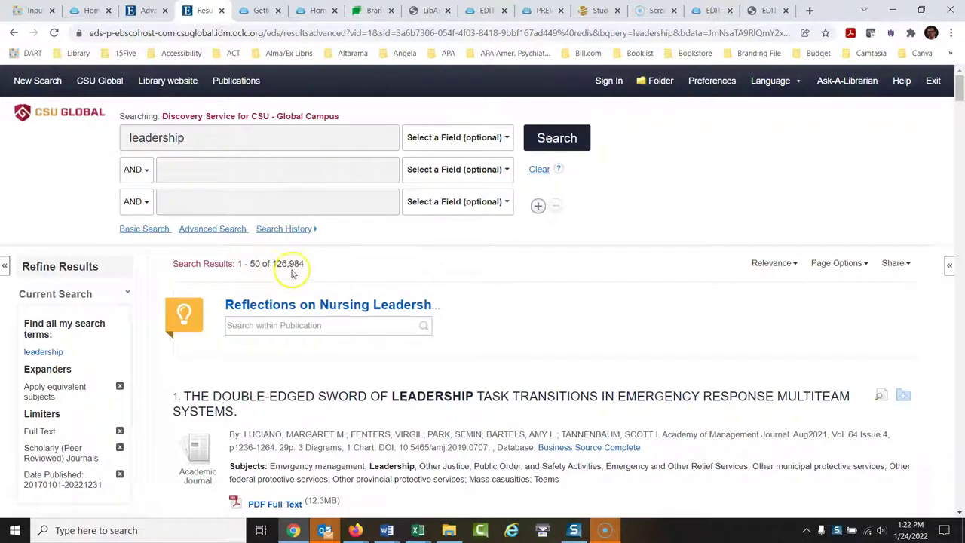
Add transformat* as a second AND term under leadership and search, yielding 8,474 results
mouse_move(957, 86)
mouse_down()
mouse_move(959, 105)
mouse_move(959, 85)
mouse_up()
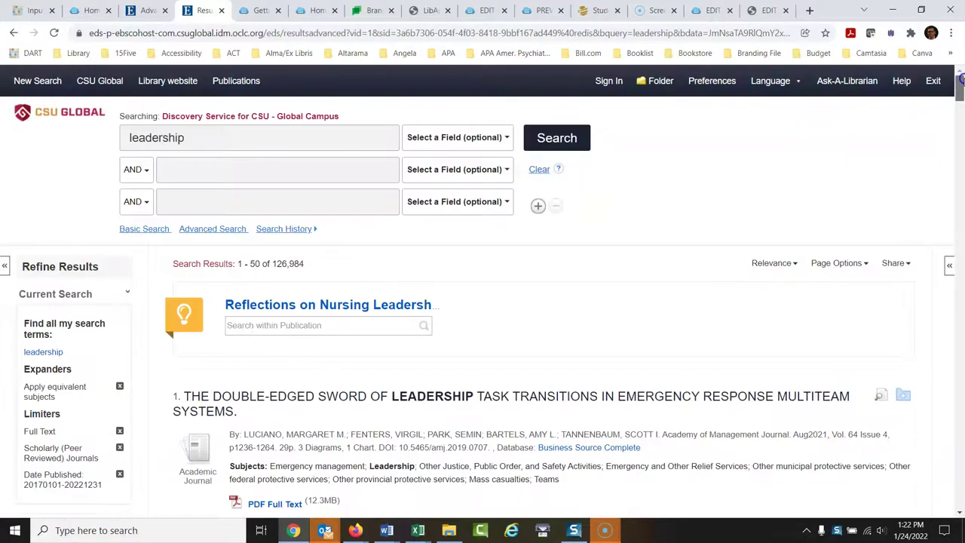
click(300, 175)
text(transfor)
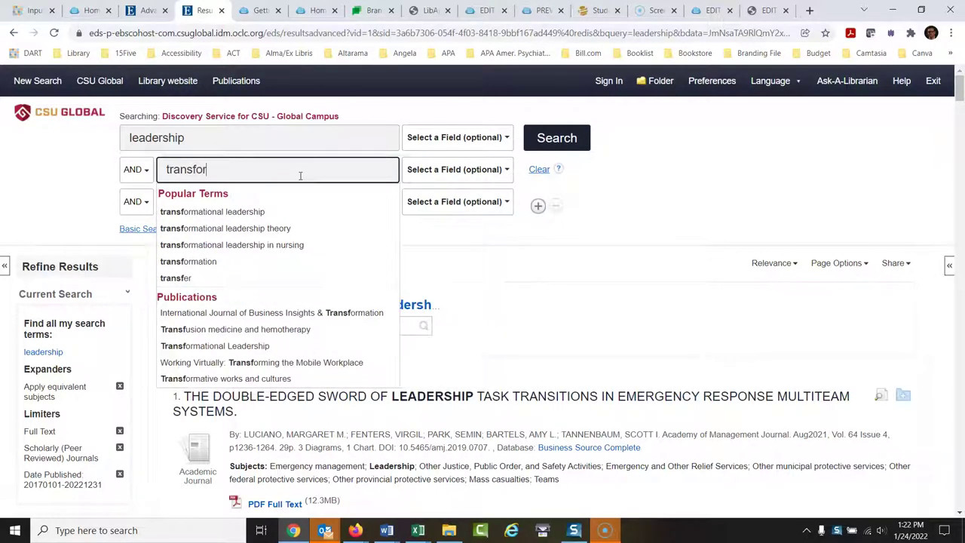
text(mat*)
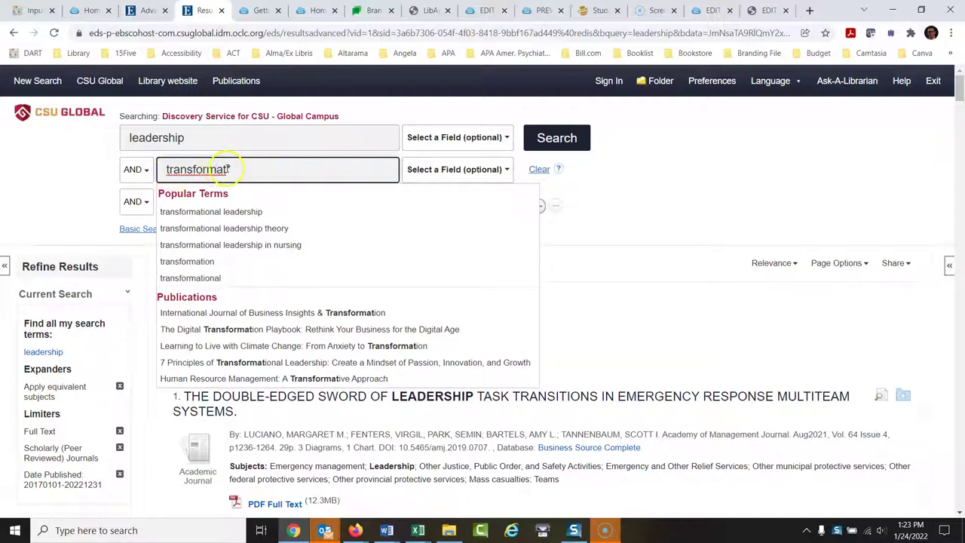
click(738, 178)
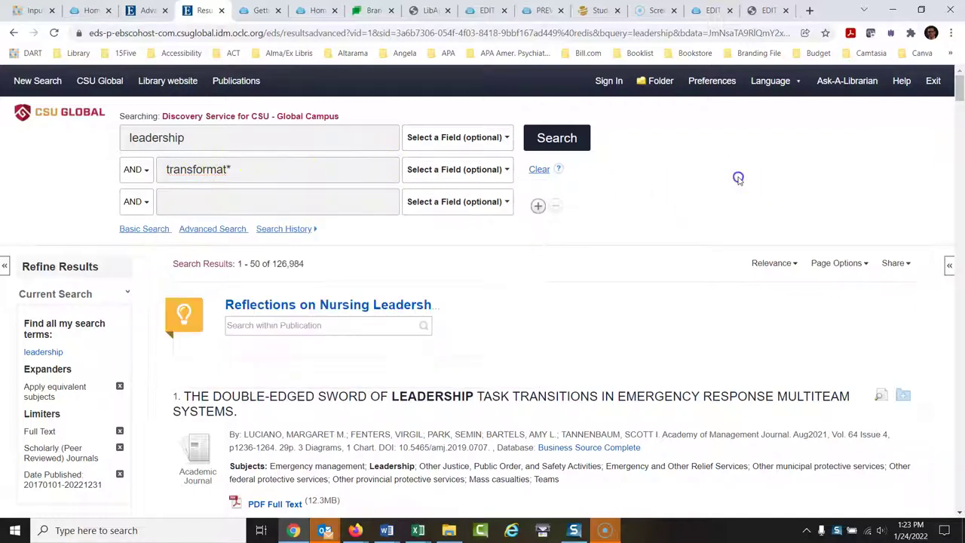
click(562, 142)
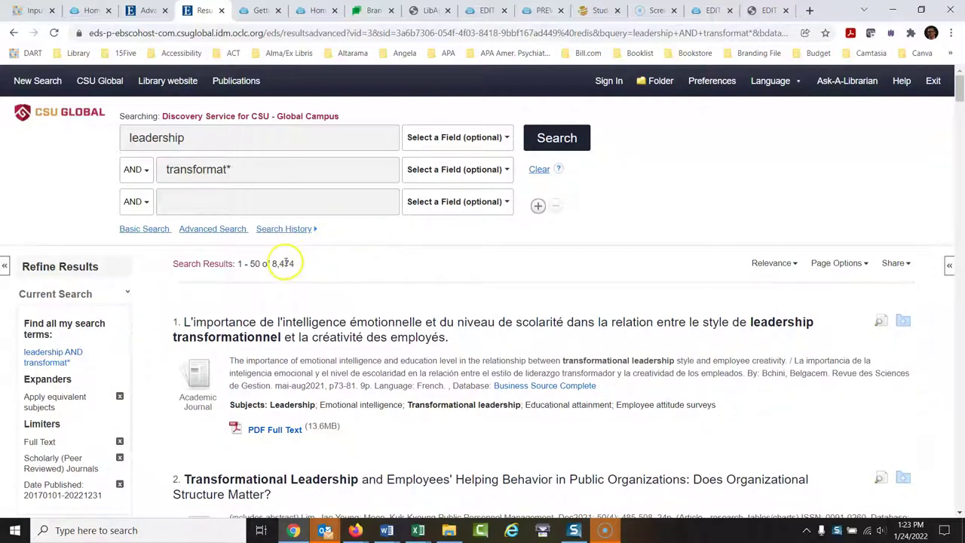
Set both leadership and transformat* rows to the TI Title field and rerun, leaving 1,893 results
click(426, 142)
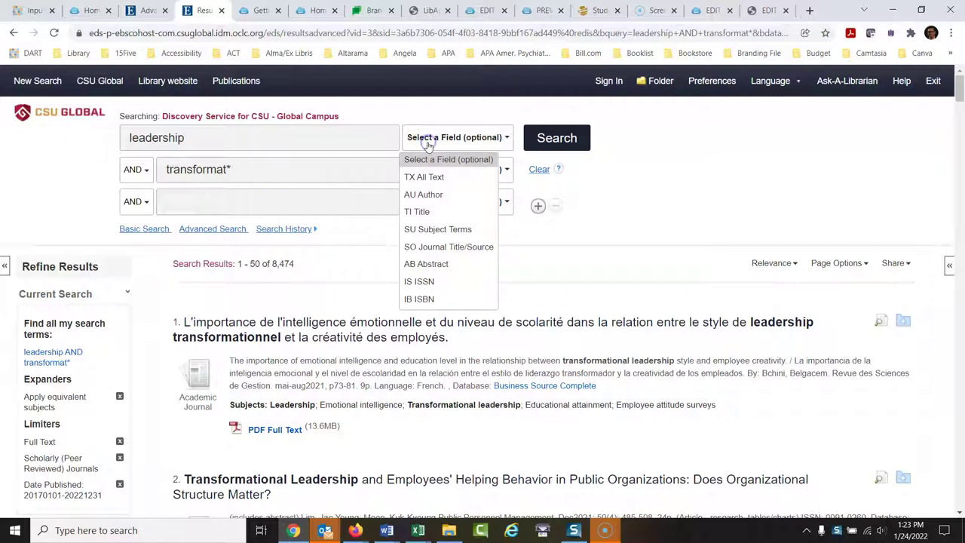
click(417, 212)
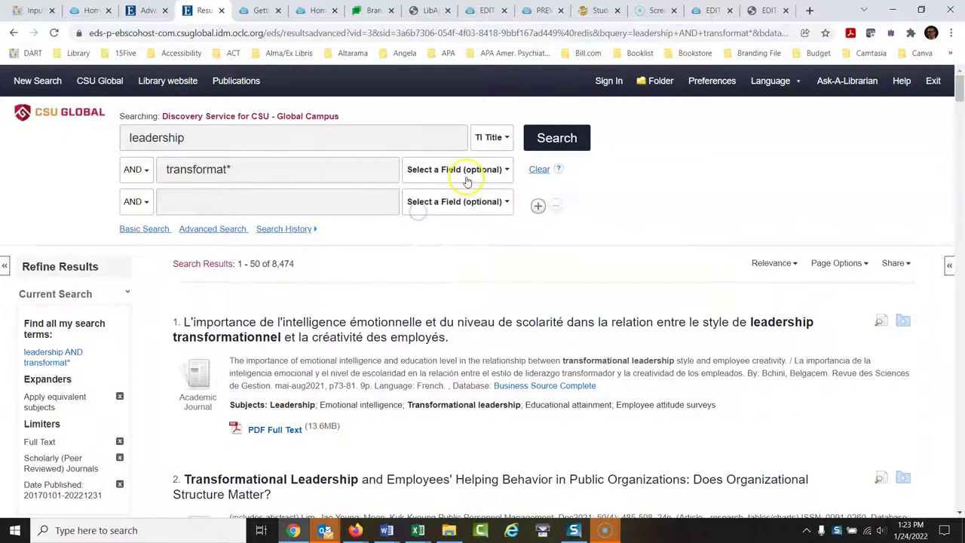
click(572, 143)
click(622, 205)
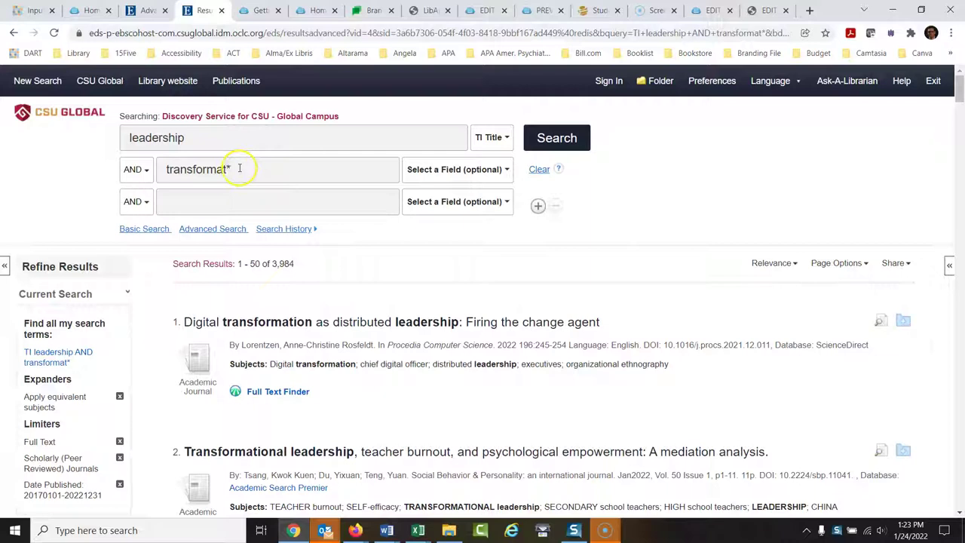
click(452, 170)
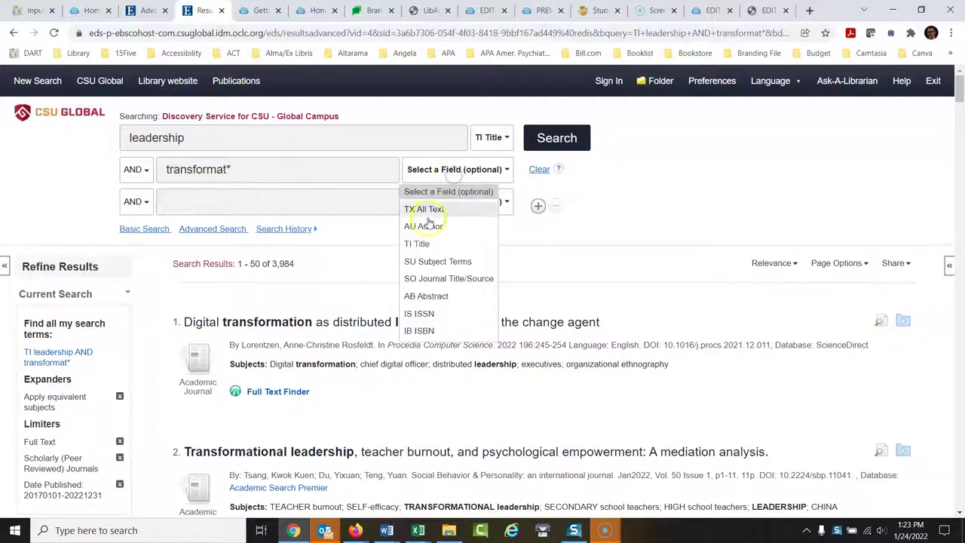
click(417, 245)
click(575, 143)
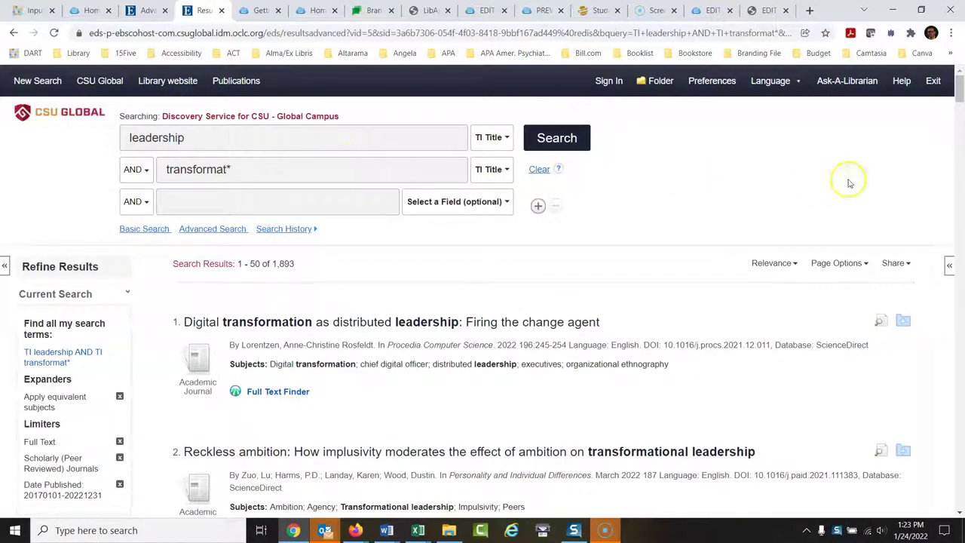
Open result 1, 'Digital transformation as distributed leadership: Firing the change agent', in Detailed Record view
drag(960, 89, 959, 96)
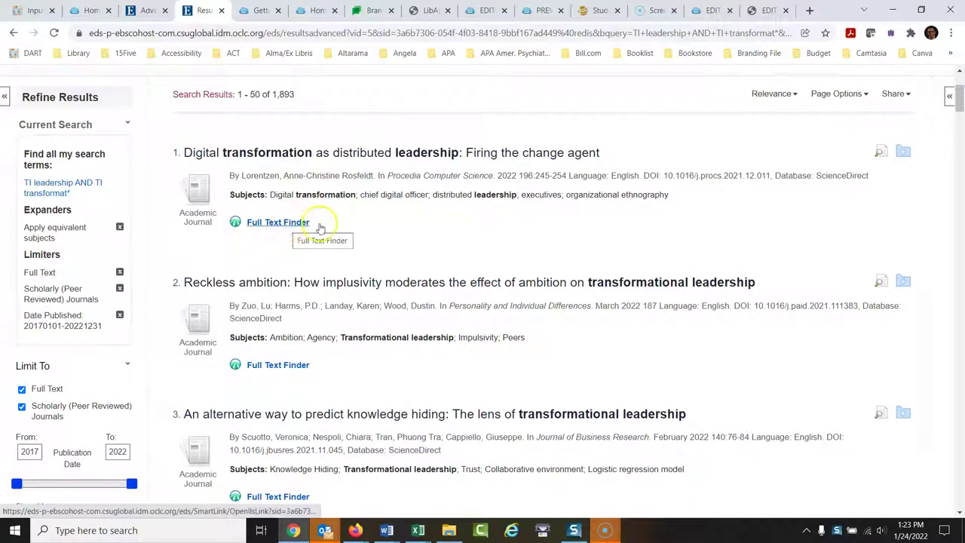
drag(958, 92, 959, 136)
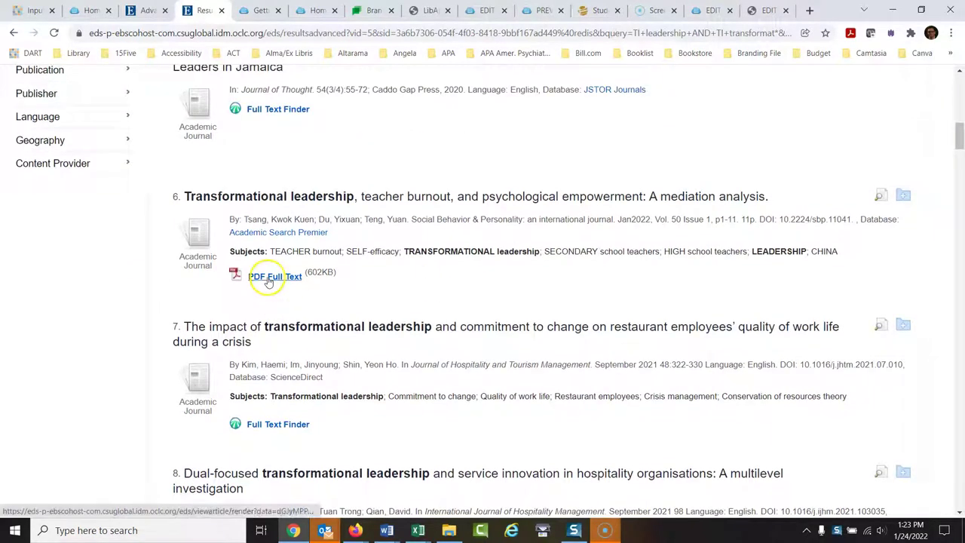
drag(960, 138, 960, 91)
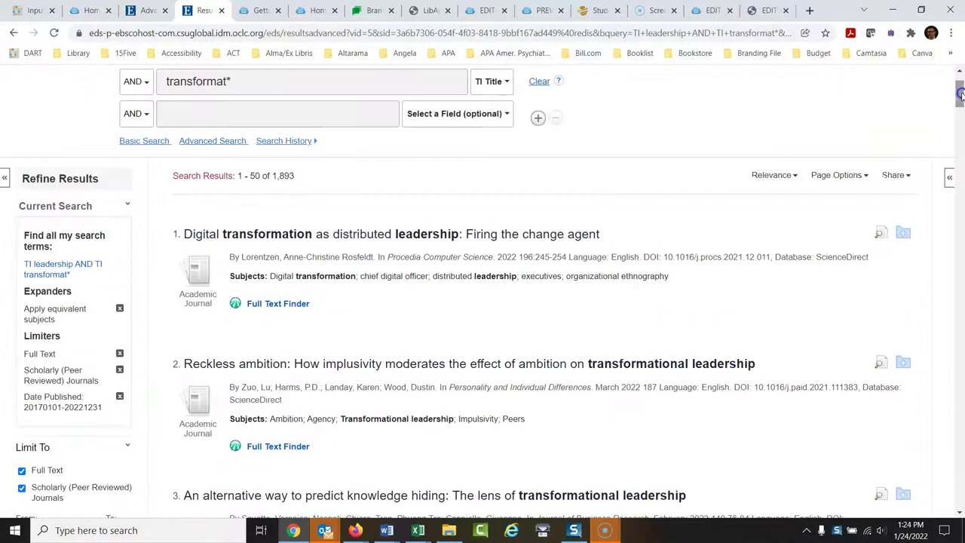
click(364, 234)
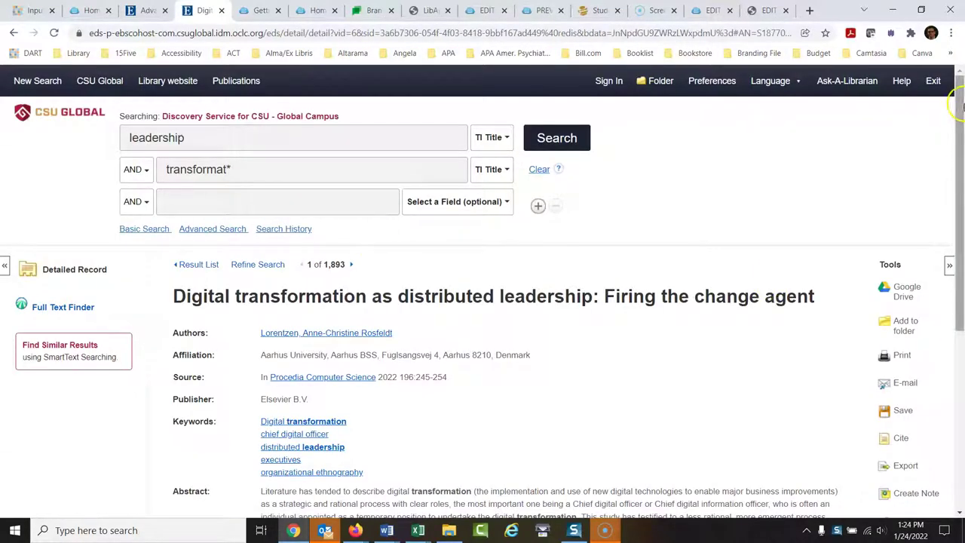
scroll(959, 103, down, 1)
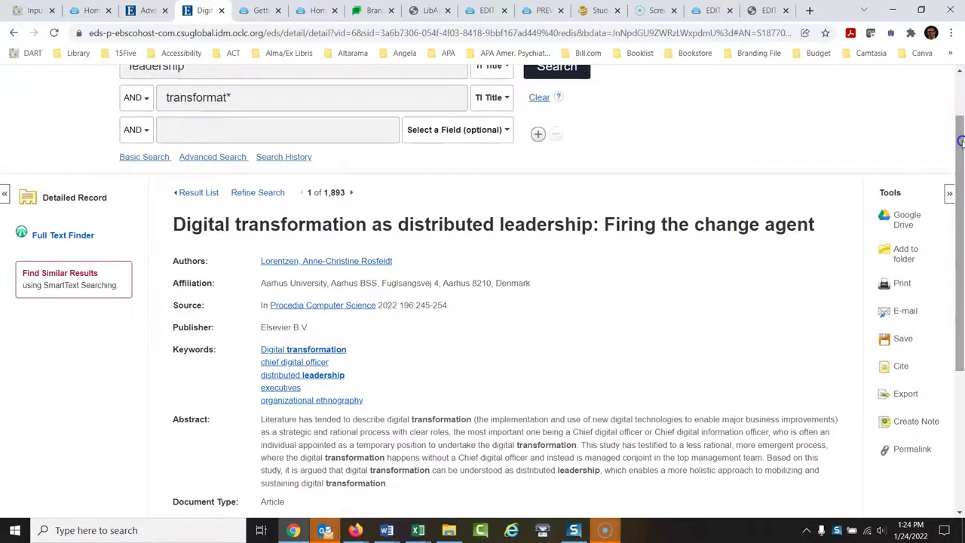
click(63, 239)
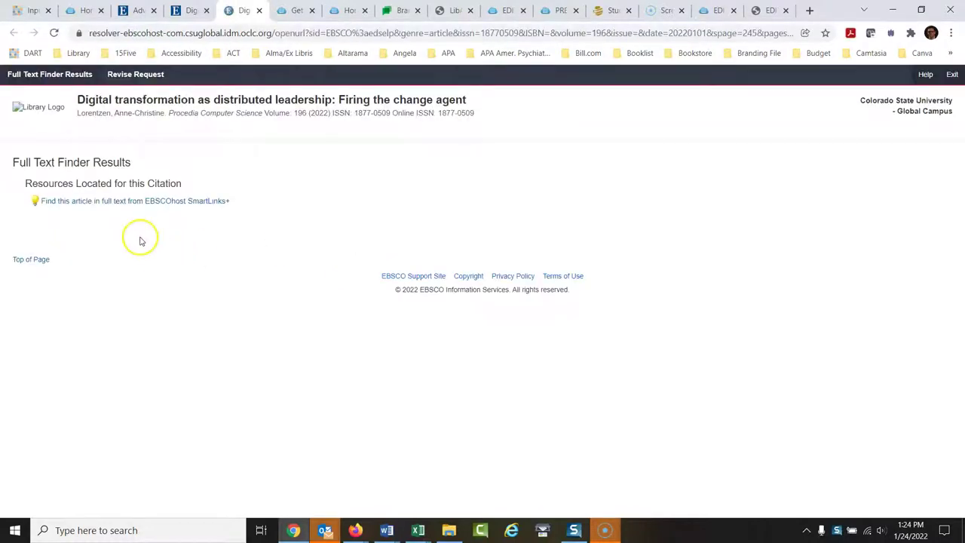
click(147, 202)
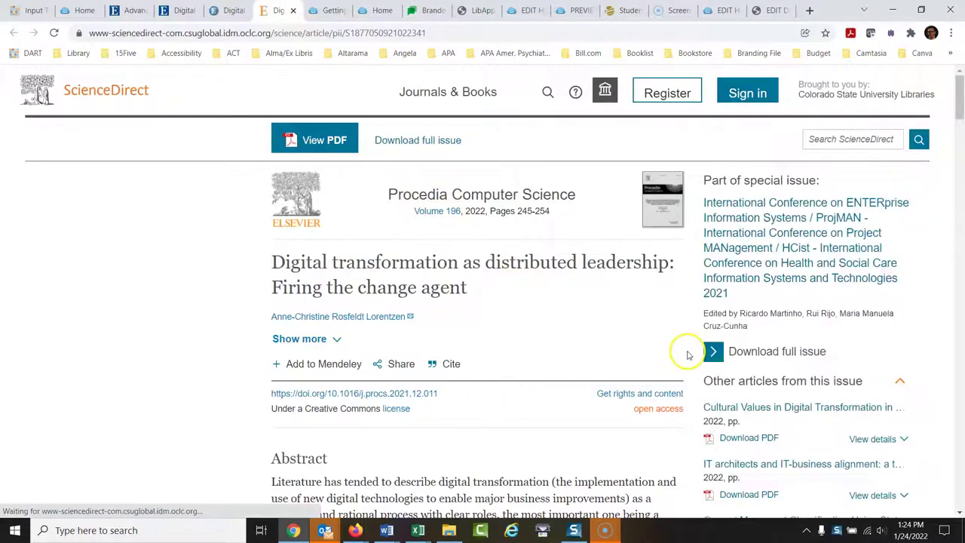
click(294, 9)
click(243, 10)
click(176, 11)
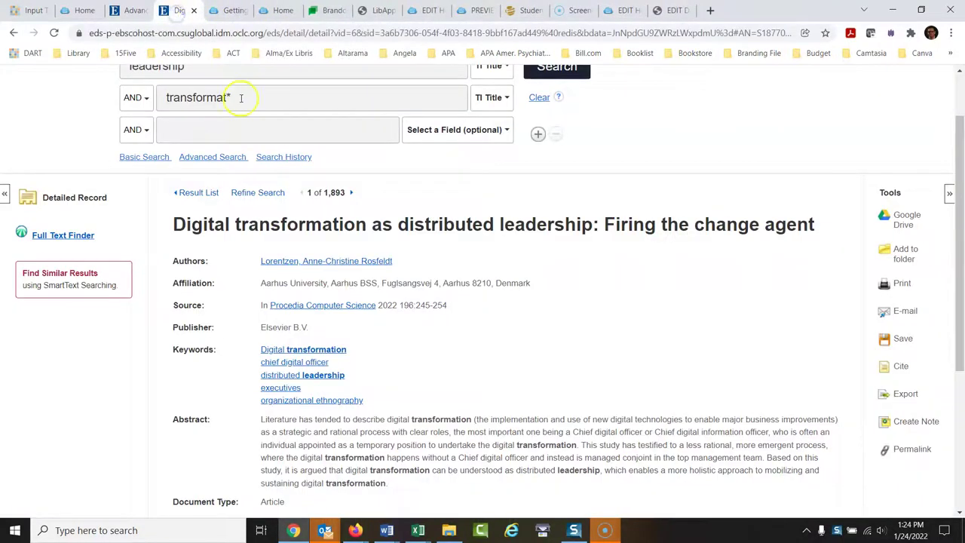
Return to the result list, view result 6's teacher burnout record, then go back to the 1,893-item list
click(199, 193)
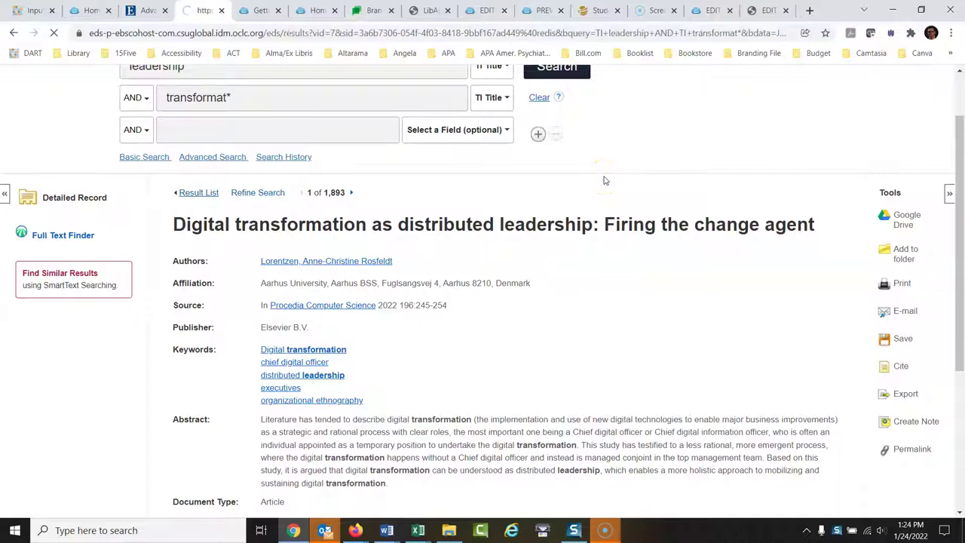
scroll(957, 98, down, 4)
drag(959, 90, 960, 133)
click(576, 200)
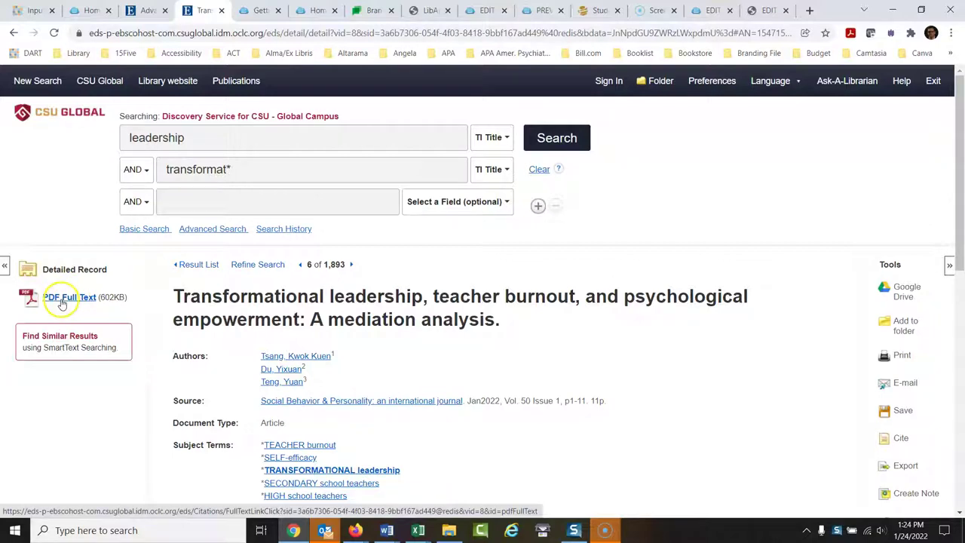
click(200, 265)
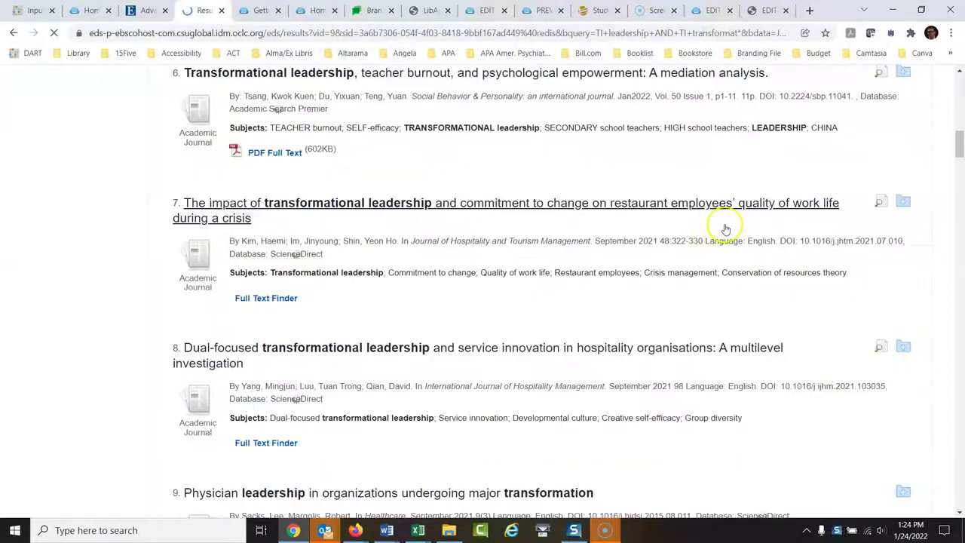
mouse_move(959, 141)
mouse_down()
mouse_move(959, 87)
mouse_move(960, 124)
mouse_up()
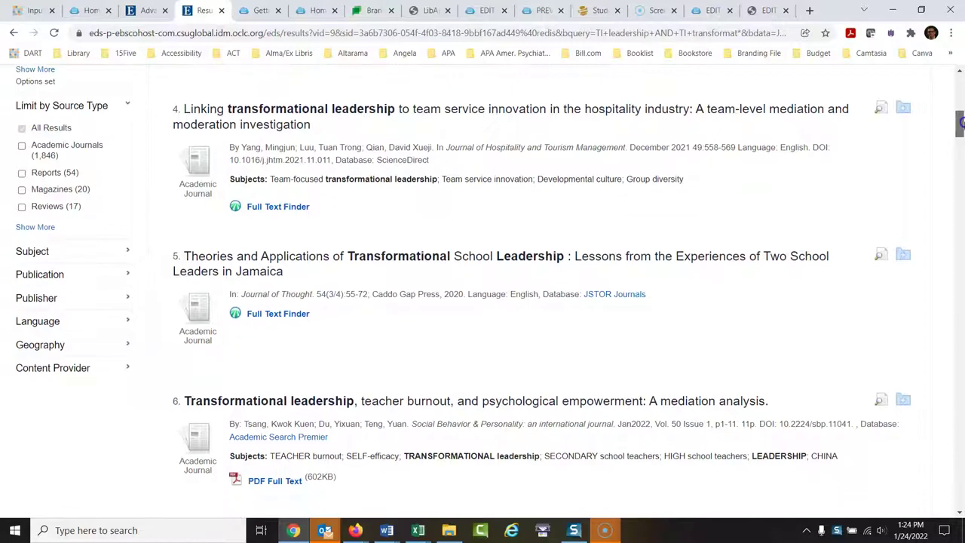
Peek at the Subject, Publication and Language facets, then expand the Content Provider facet list
click(129, 254)
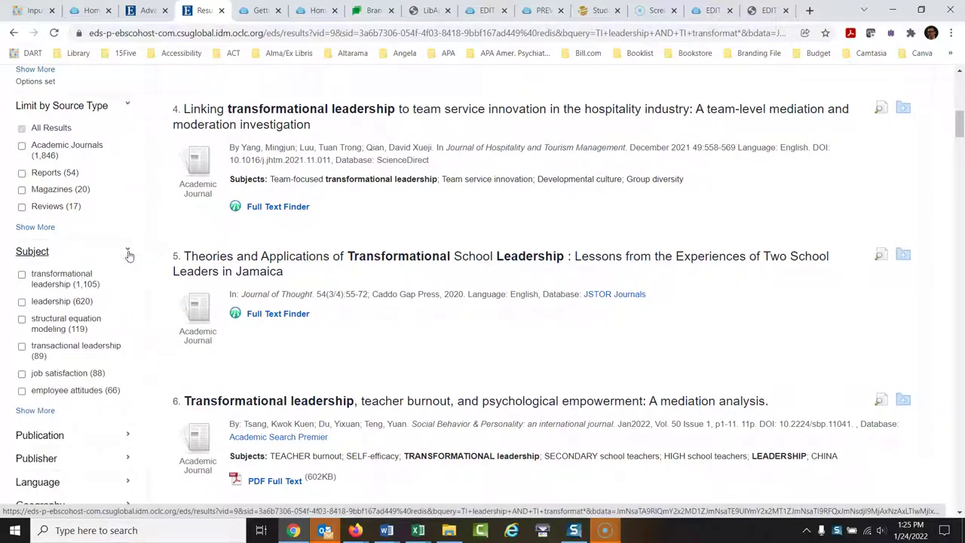
click(129, 254)
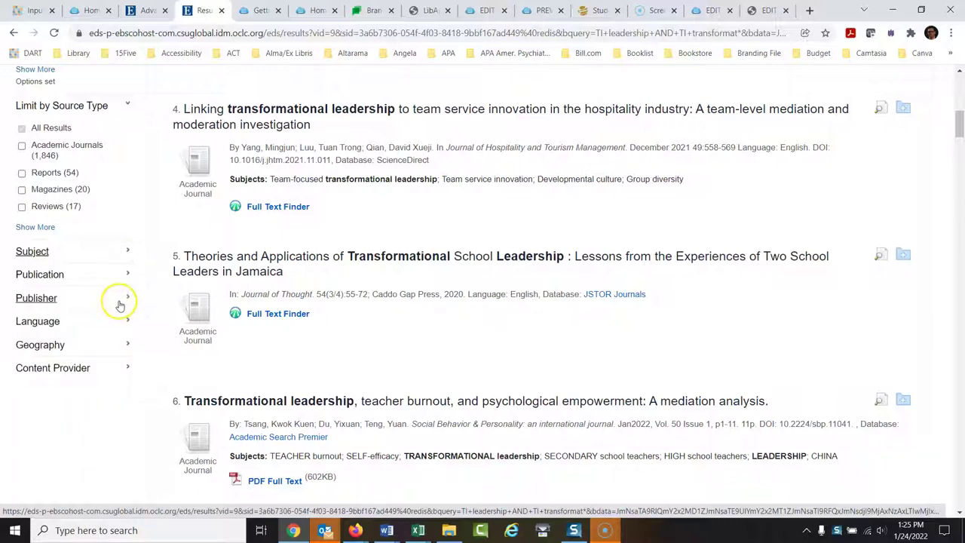
click(128, 276)
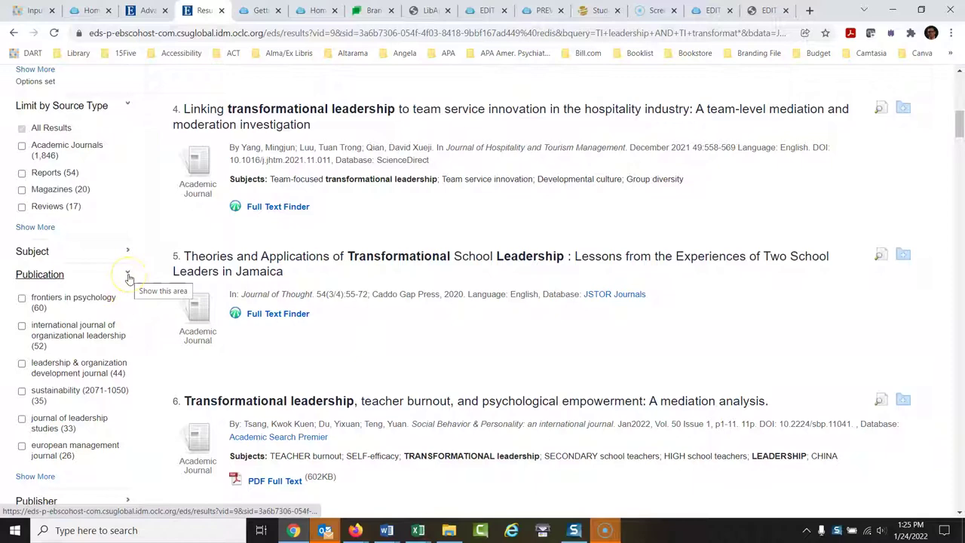
click(128, 277)
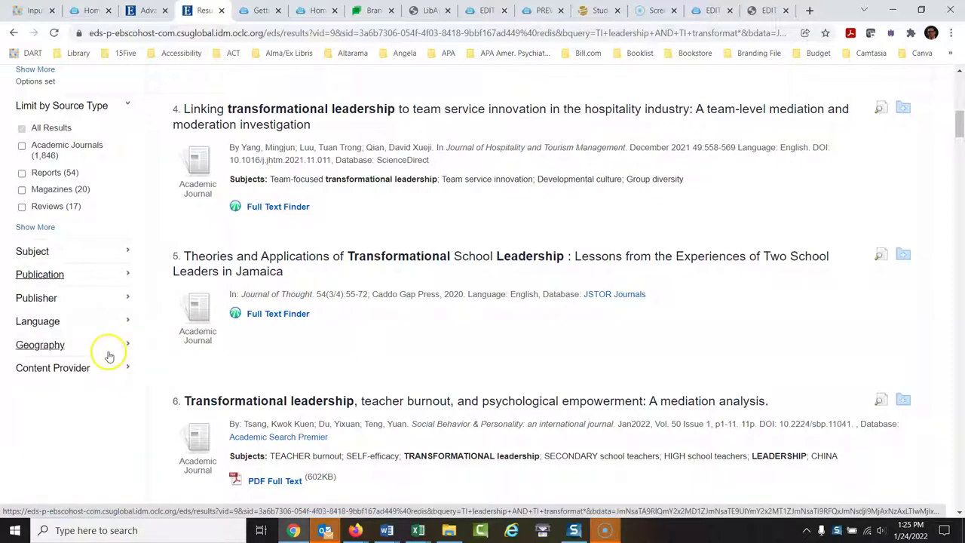
click(128, 321)
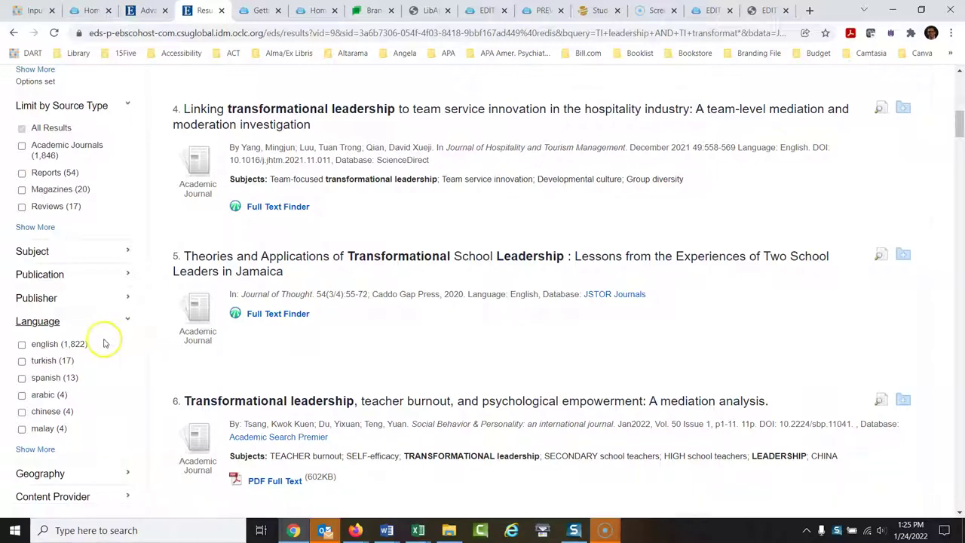
click(128, 320)
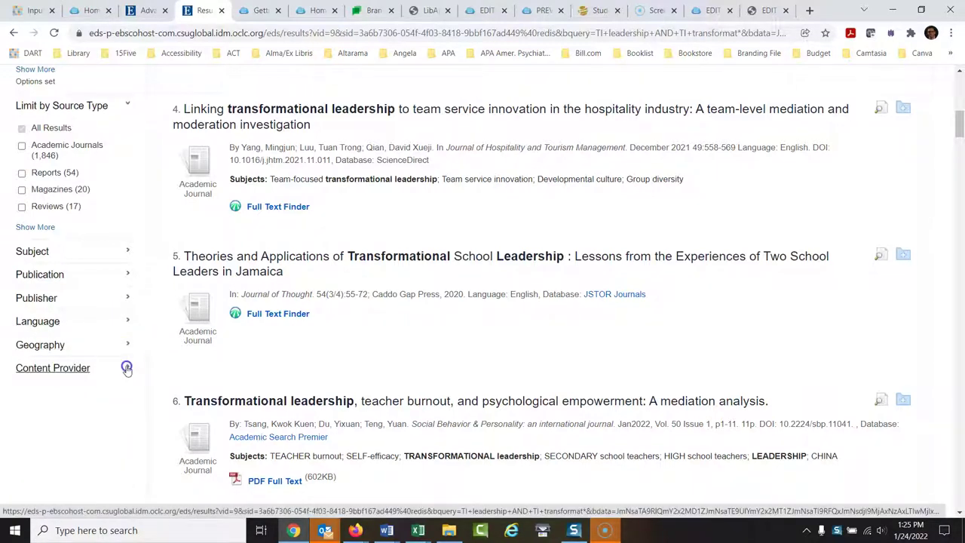
click(126, 368)
scroll(959, 126, down, 1)
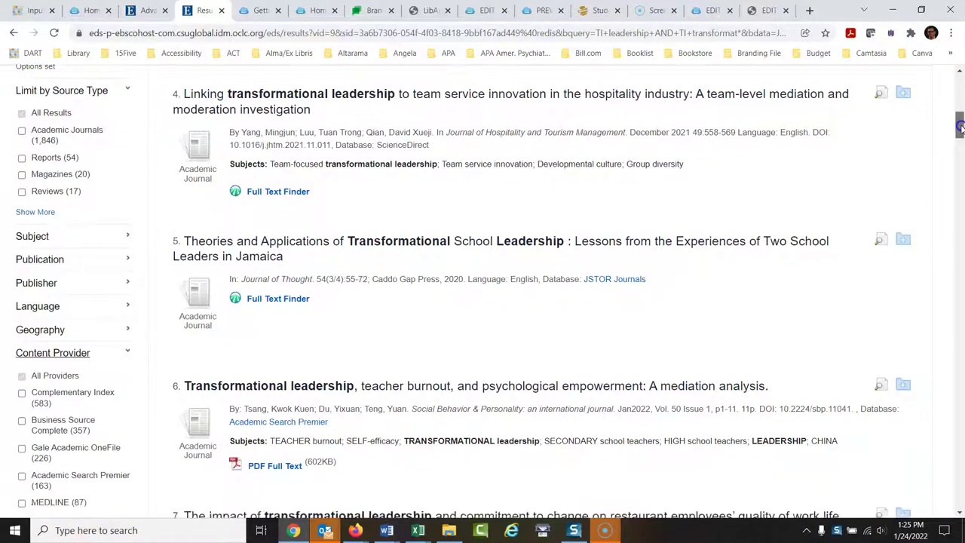
drag(959, 127, 960, 136)
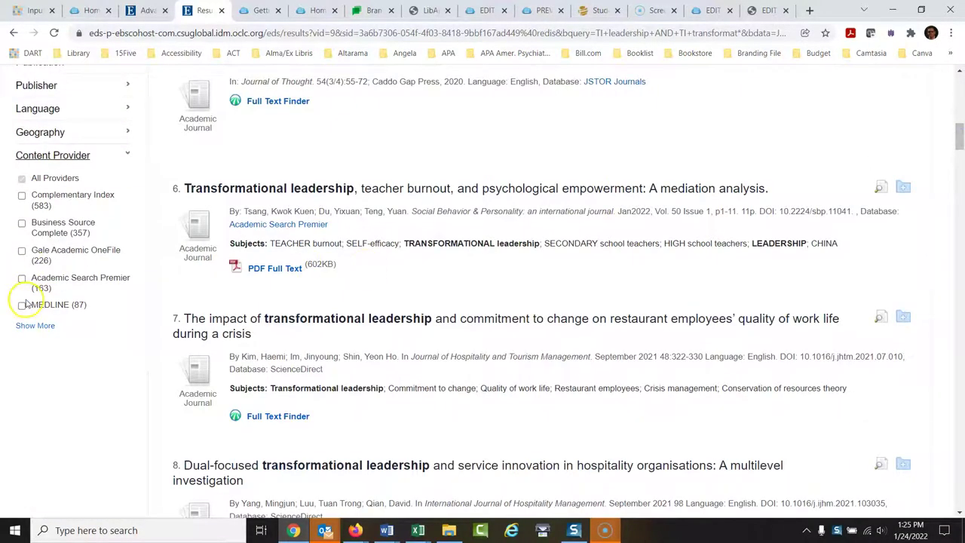
Limit the Content Provider to Business Source Complete and Psychology and Behavioral Sciences Collection, leaving 390 results
click(34, 324)
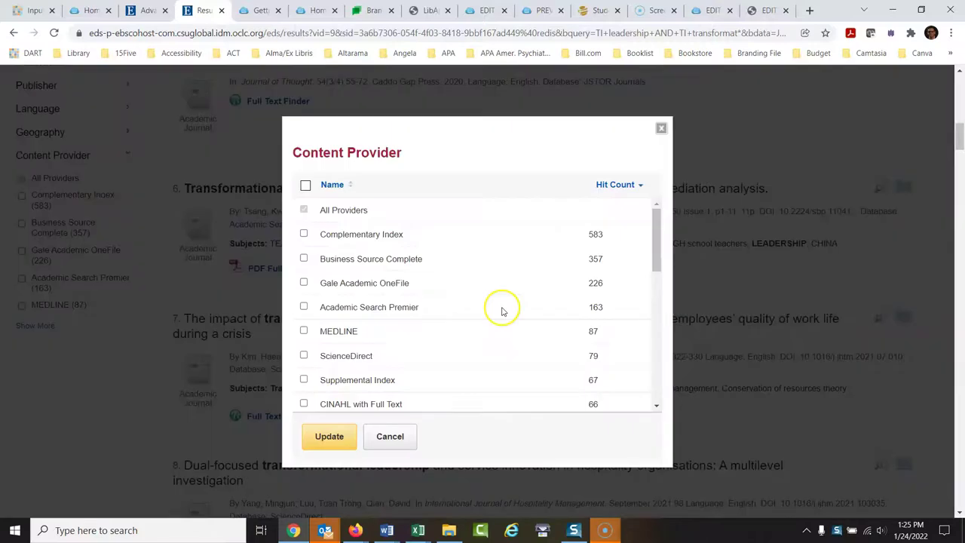
click(303, 259)
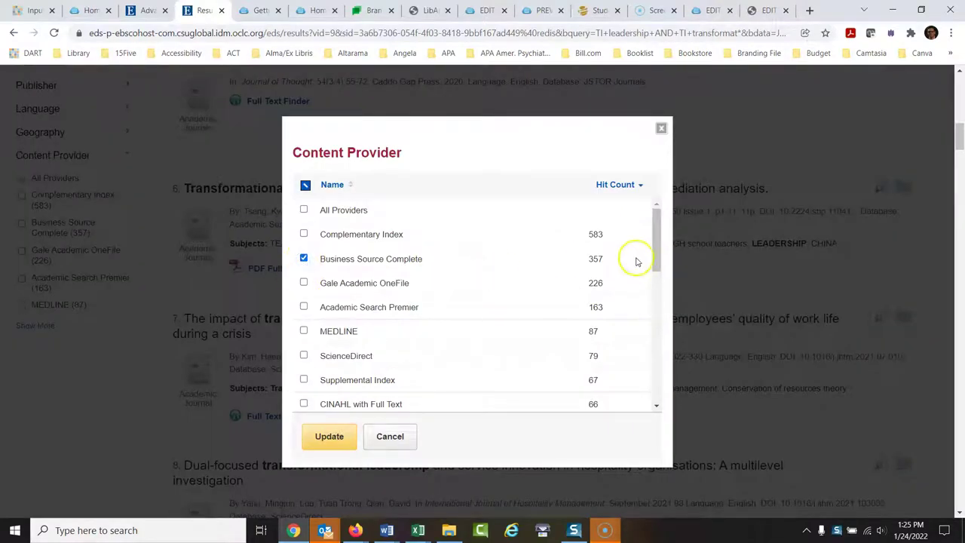
drag(657, 248, 667, 305)
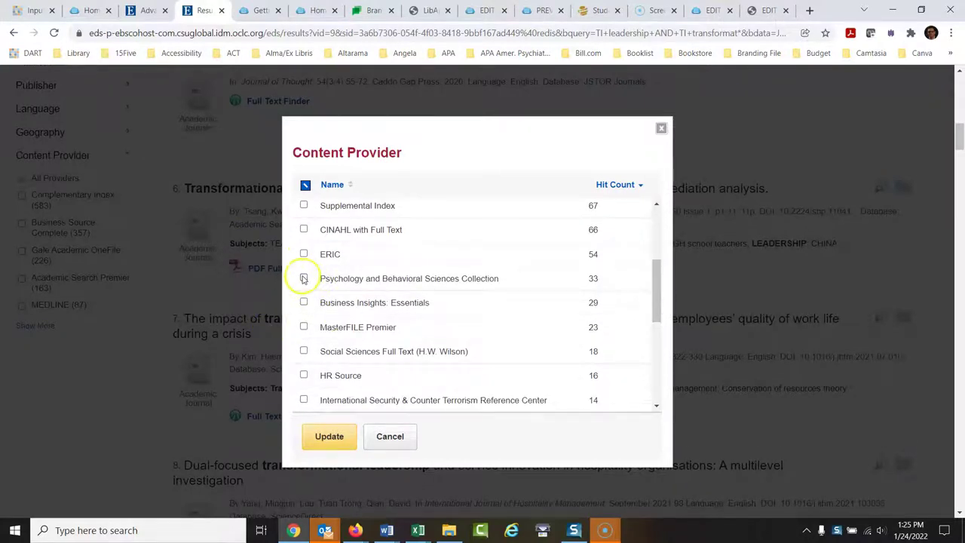
click(332, 436)
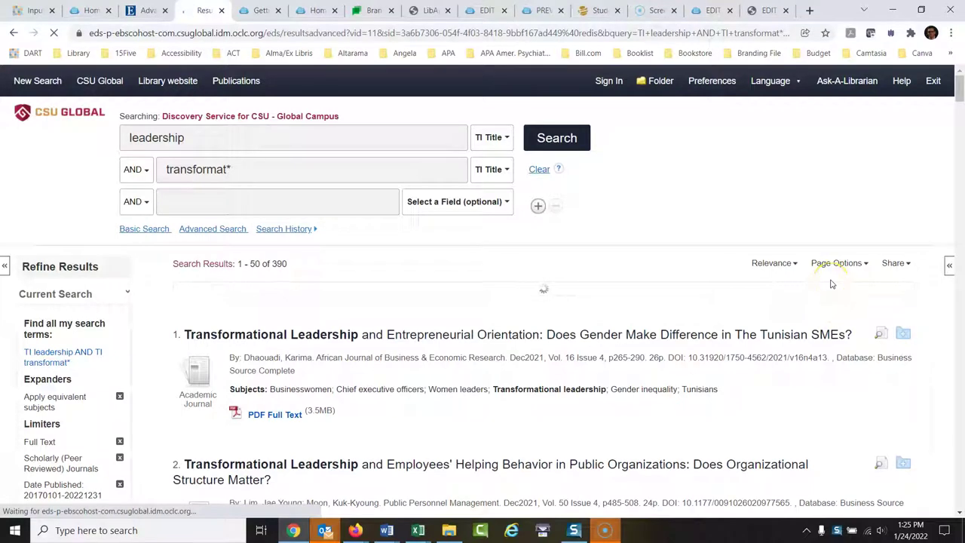
Save results 1, 3 and 4, including the teacher burnout article, to the folder and view its contents
scroll(947, 196, down, 8)
drag(959, 125, 959, 89)
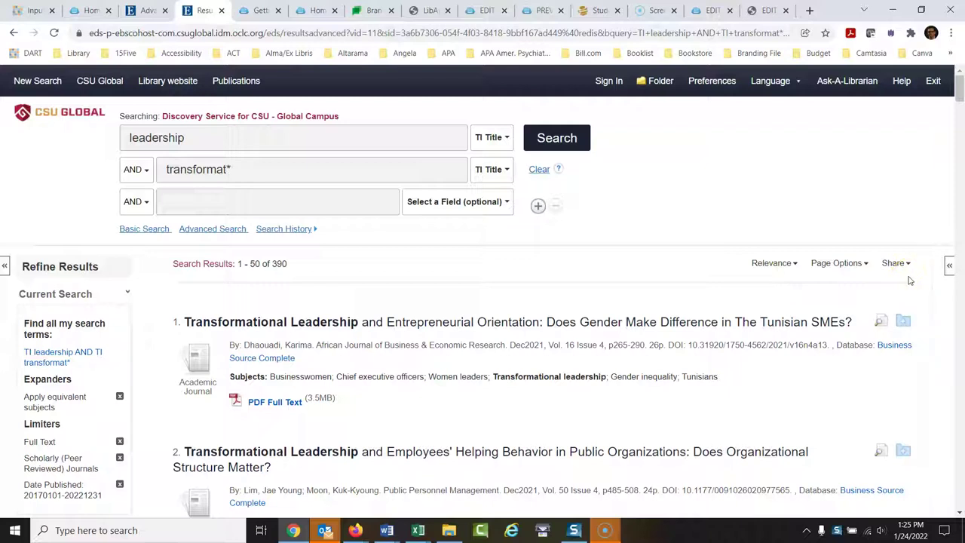
click(903, 324)
drag(958, 84, 959, 108)
click(903, 259)
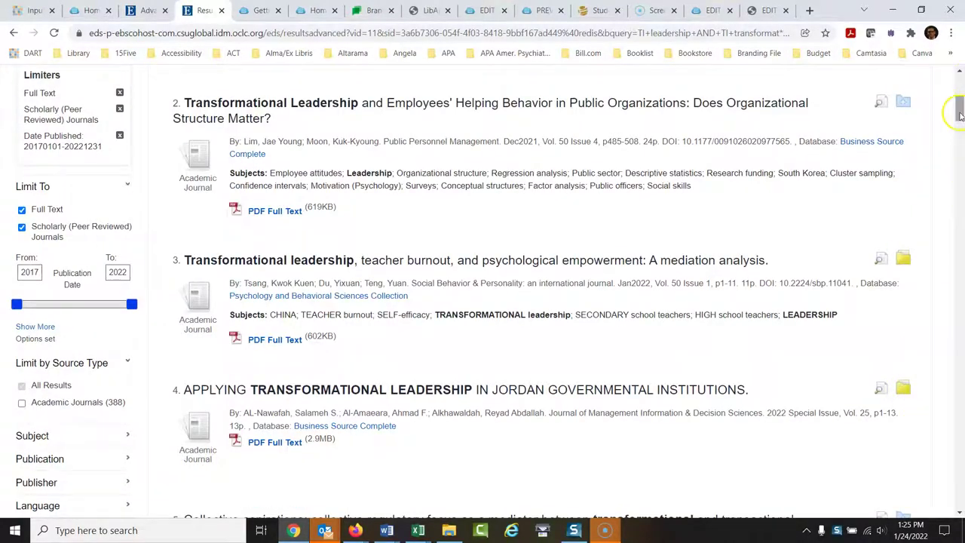
drag(958, 113, 958, 75)
click(649, 80)
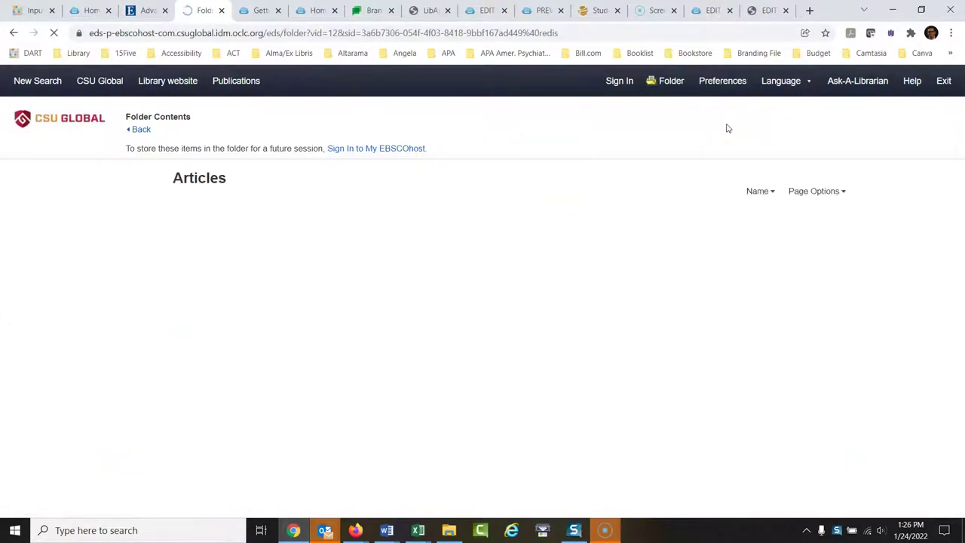
From the Folder Contents page, go to Sign In to keep the three saved articles
mouse_move(959, 111)
mouse_down()
mouse_move(959, 289)
mouse_move(960, 108)
mouse_up()
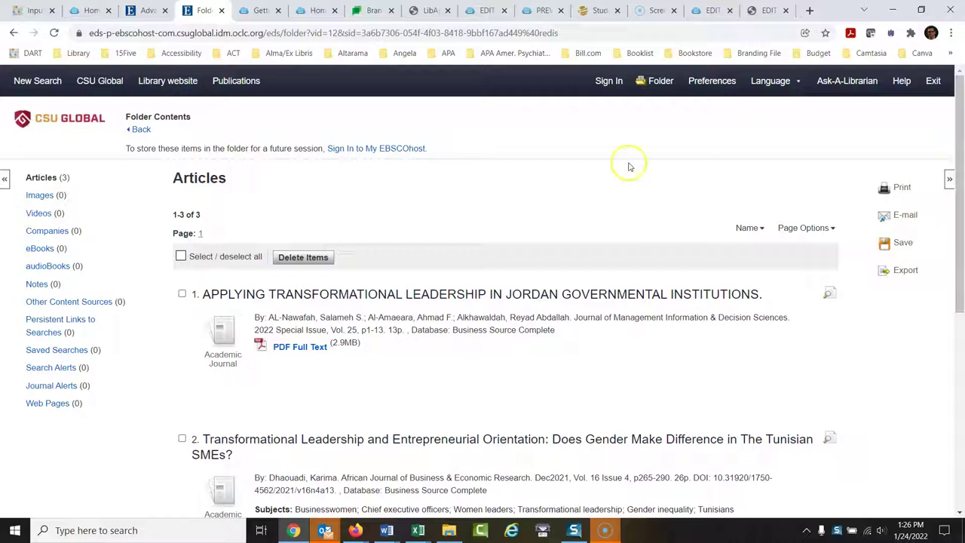
click(603, 83)
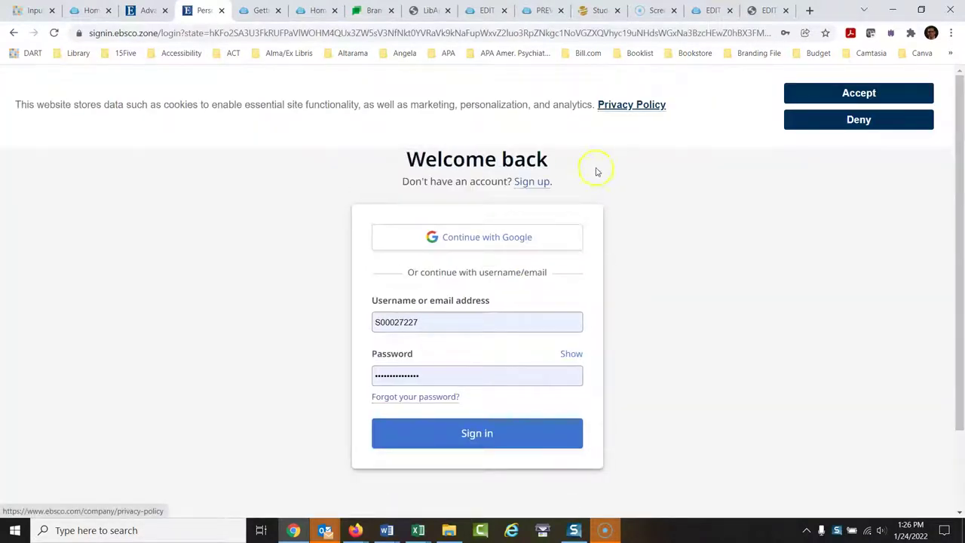
Close the accidentally opened Create account tab and return to the Advanced Search tab
click(533, 185)
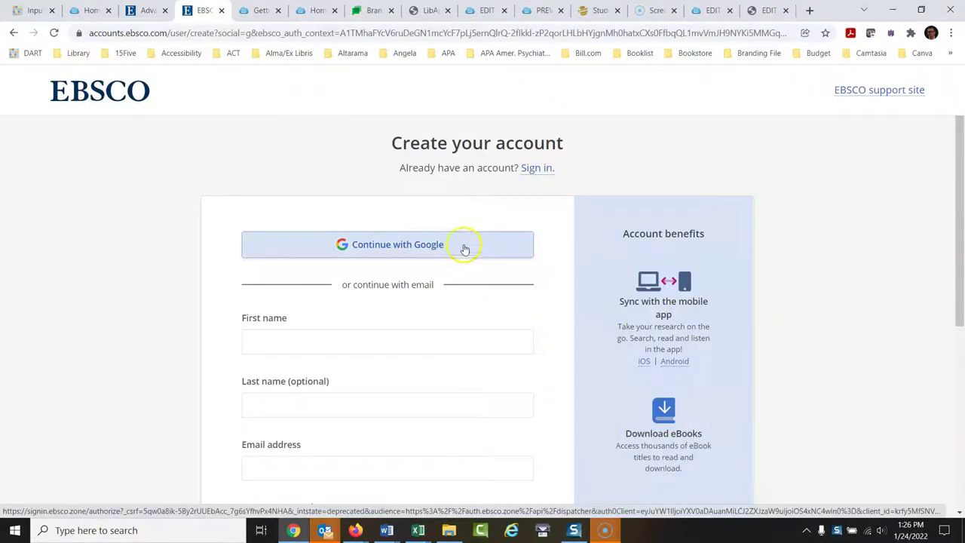
click(221, 10)
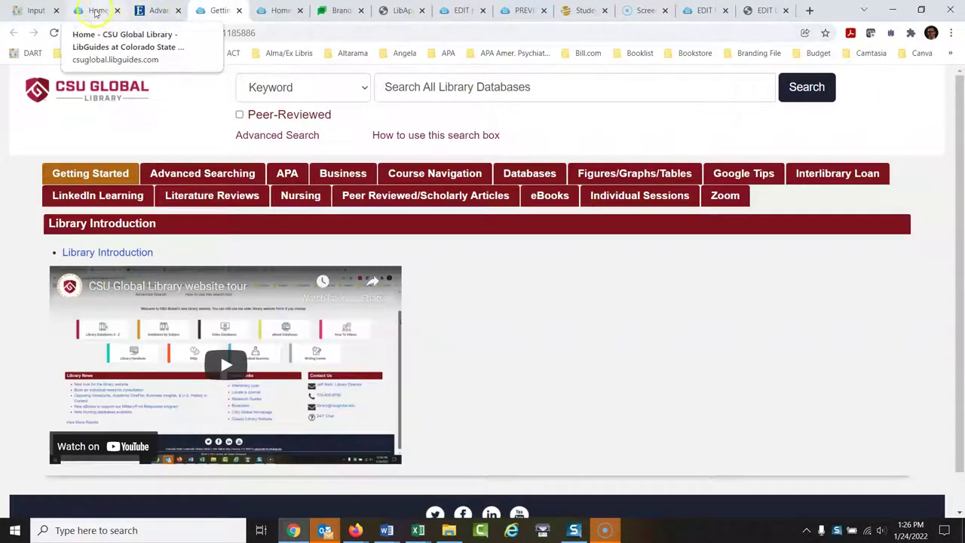
click(156, 10)
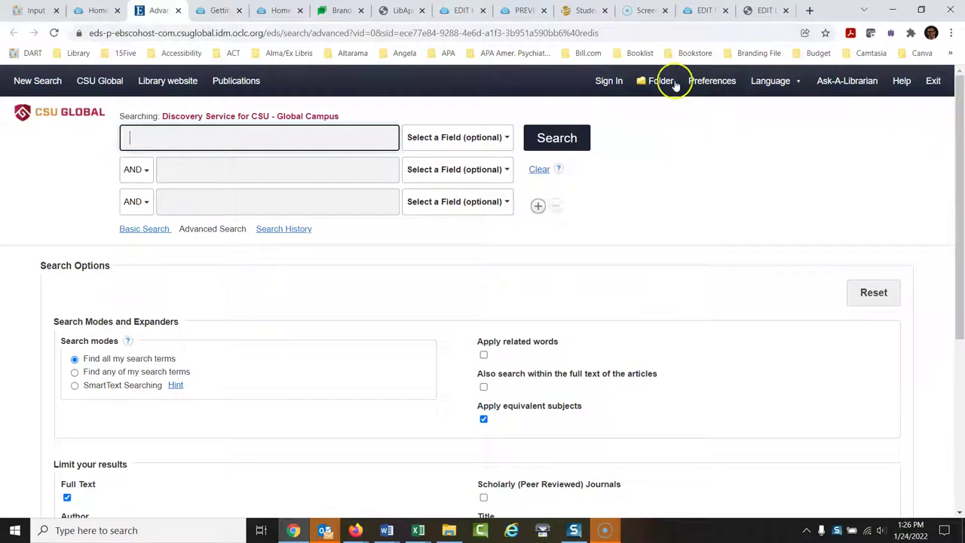
Sign in to the personal EBSCO account using the autofilled saved credentials
click(609, 82)
click(633, 169)
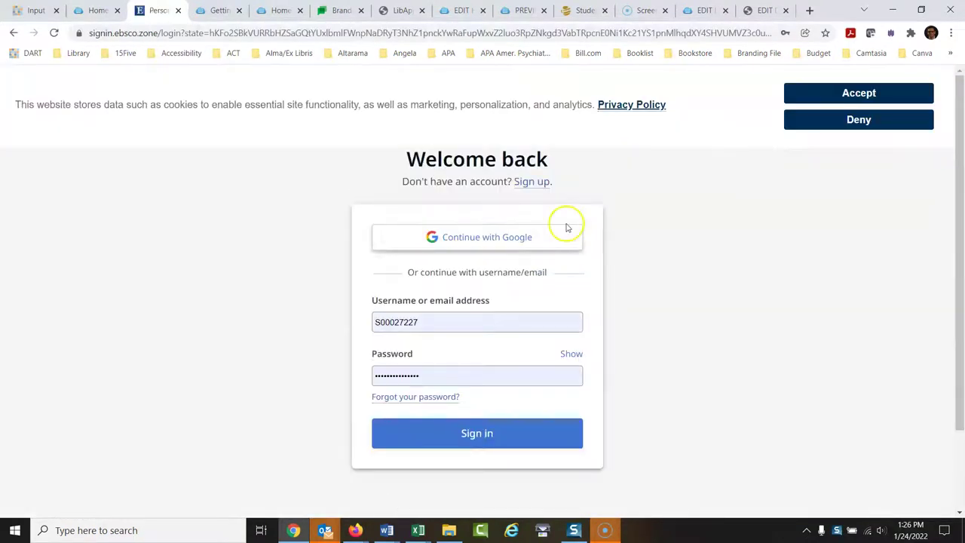
click(414, 324)
click(487, 434)
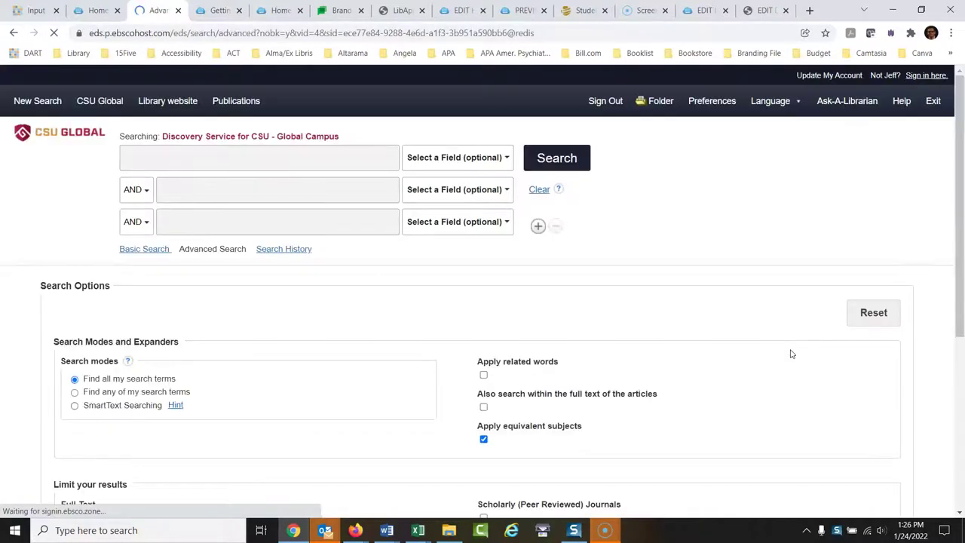
click(657, 102)
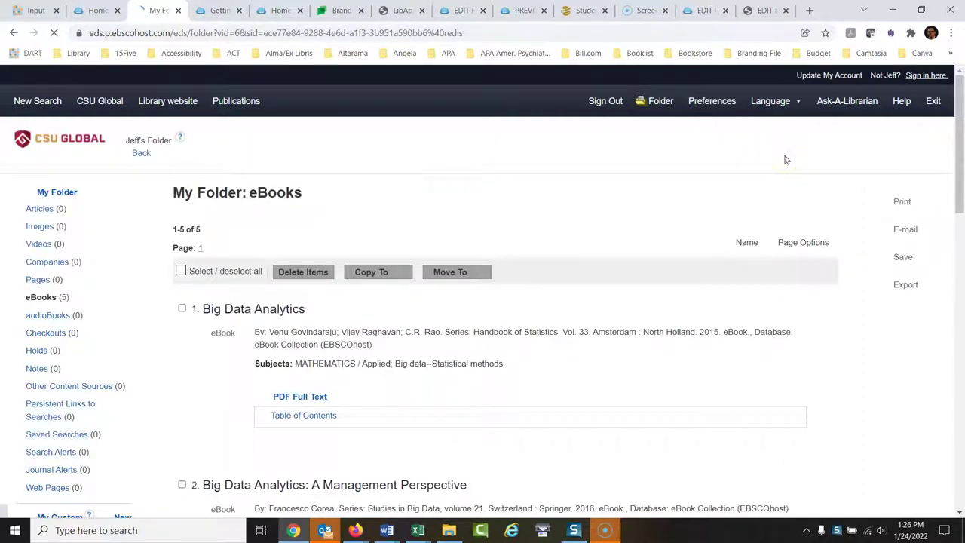
drag(956, 79, 961, 208)
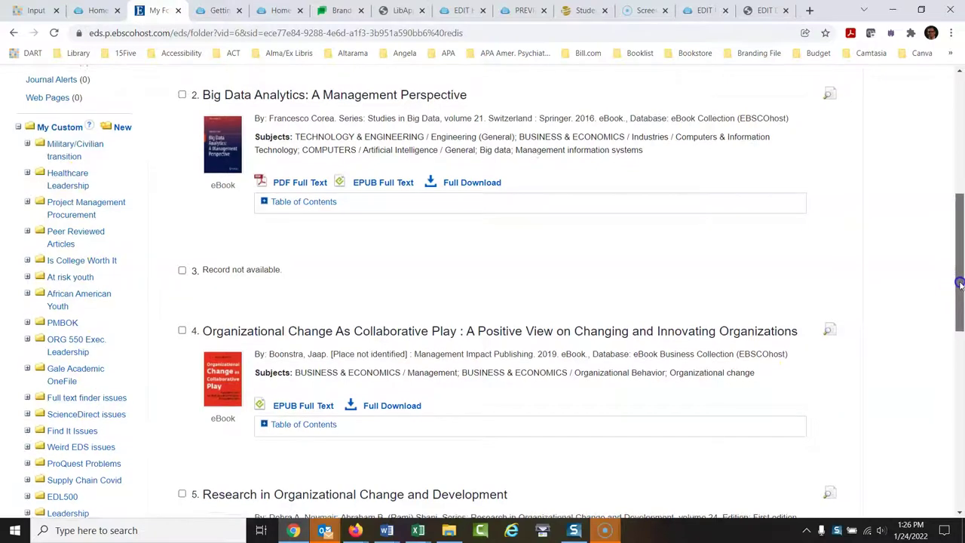
drag(961, 290, 961, 153)
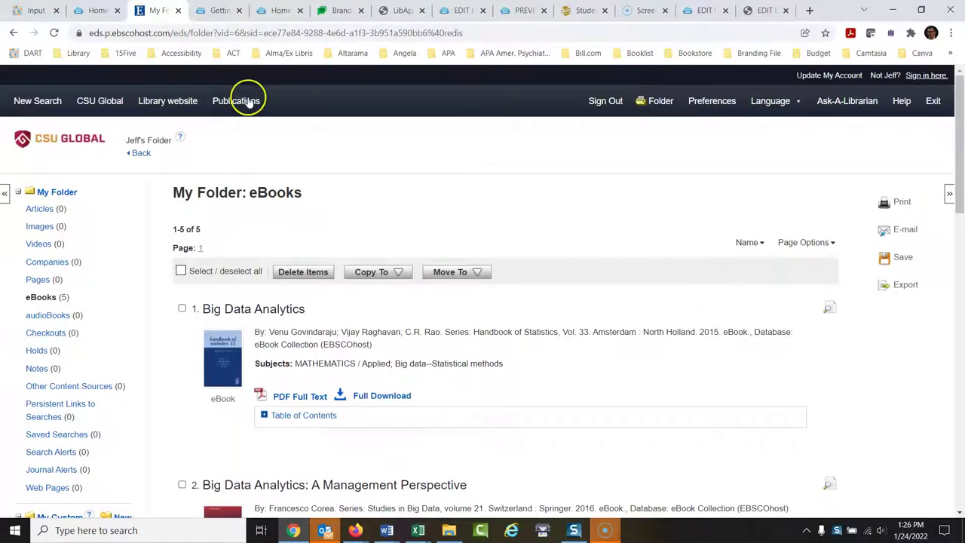
click(37, 103)
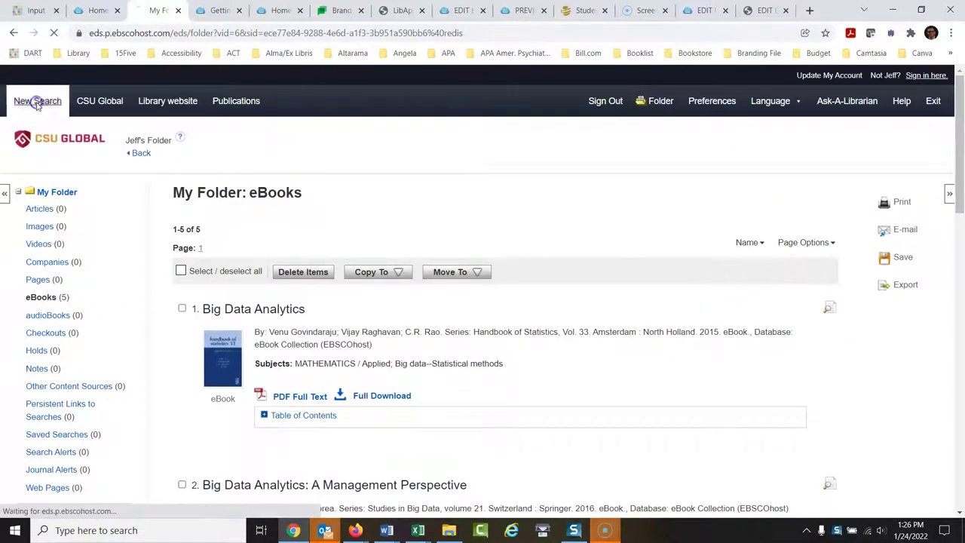